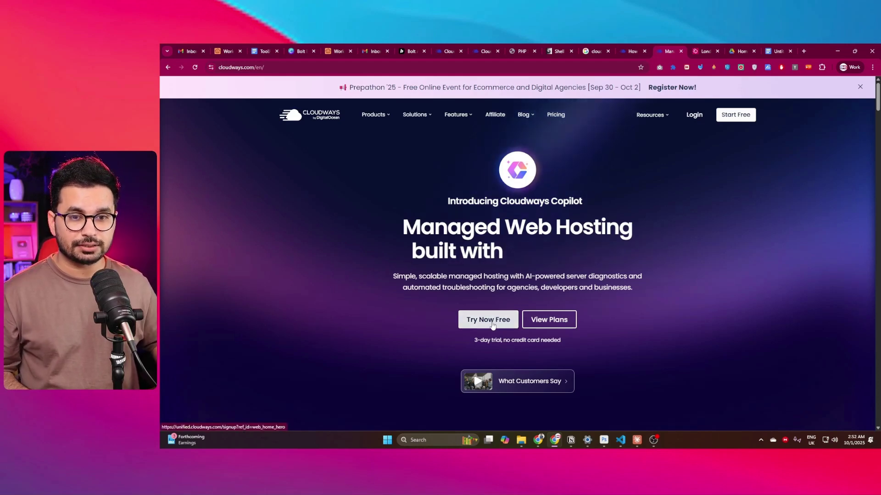
Log in to the Cloudways account from the homepage.
drag(471, 339, 493, 338)
click(507, 340)
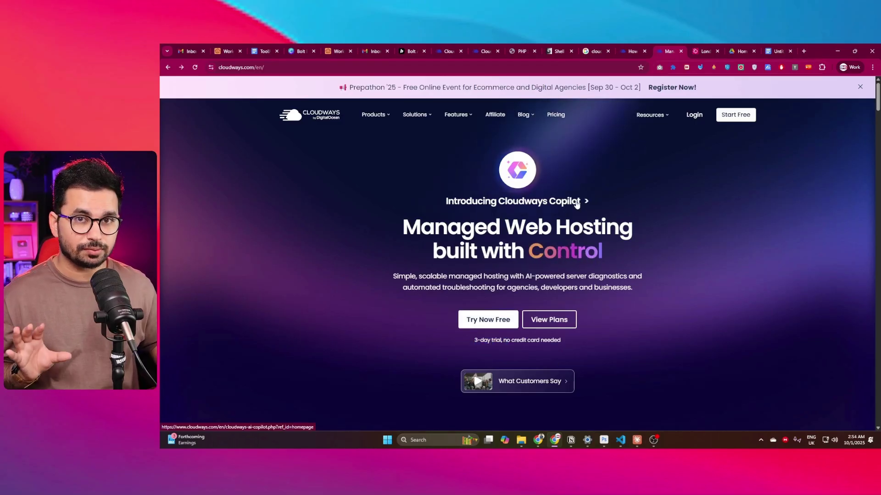
click(694, 115)
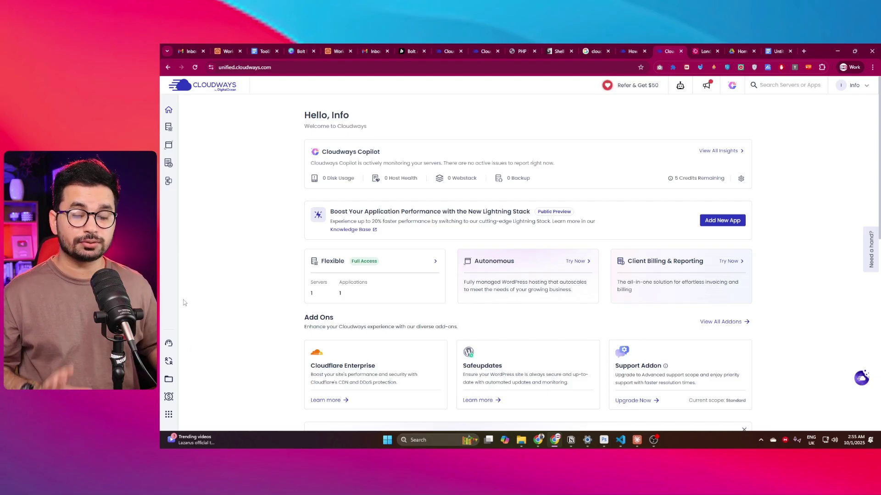
Start a new project named TheMetaverseGuy in the account's project list.
click(168, 380)
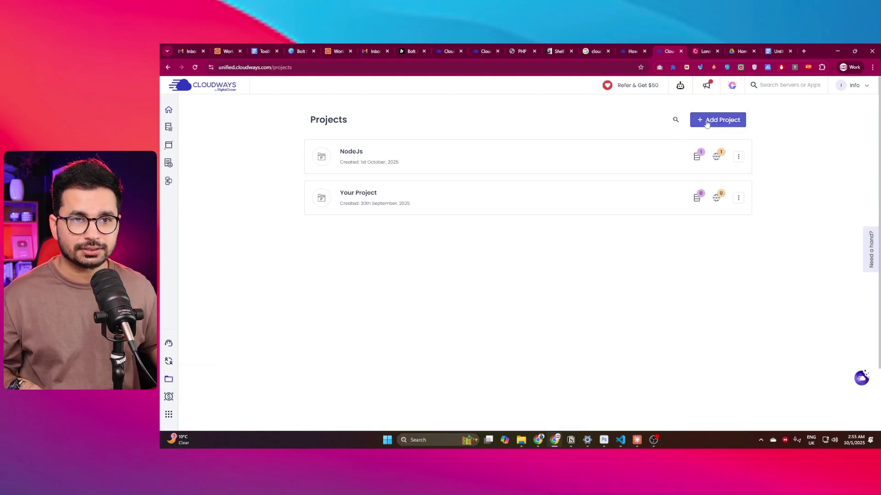
click(371, 192)
text(TheMetaverseGuy)
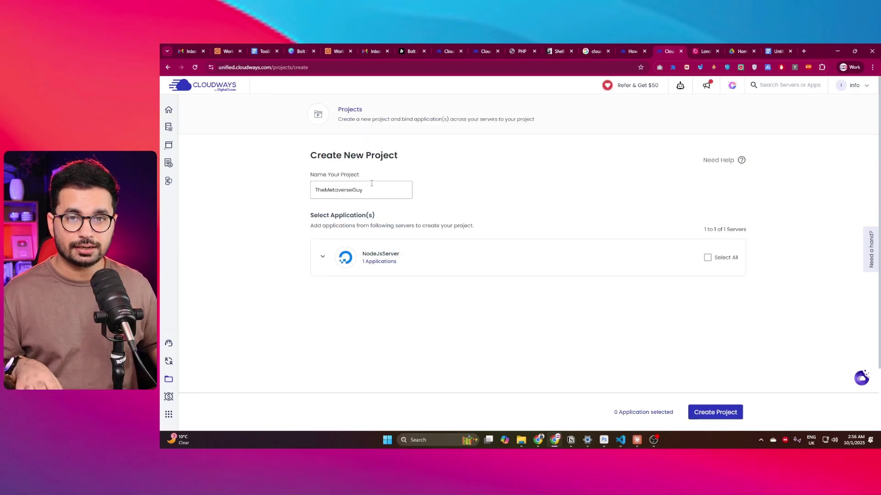
drag(371, 193, 274, 197)
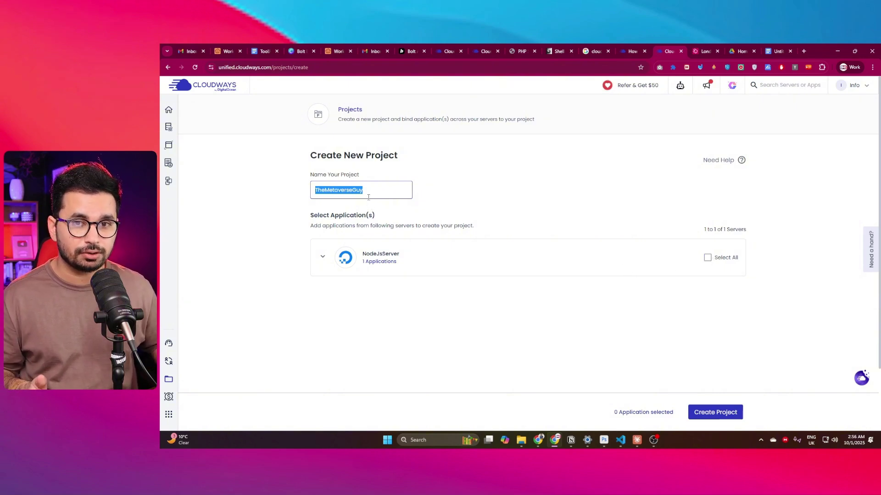
click(716, 414)
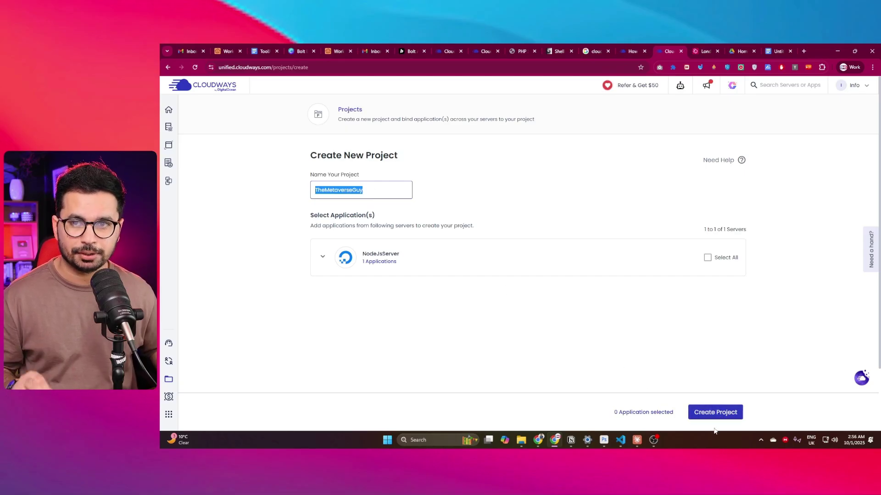
Add a new server from the server list and choose the PHP Custom App as its application.
mouse_move(168, 127)
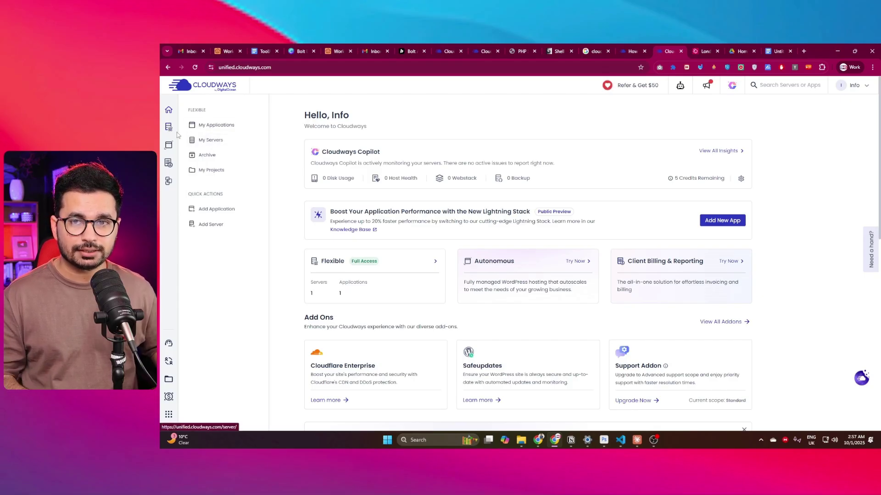
click(204, 144)
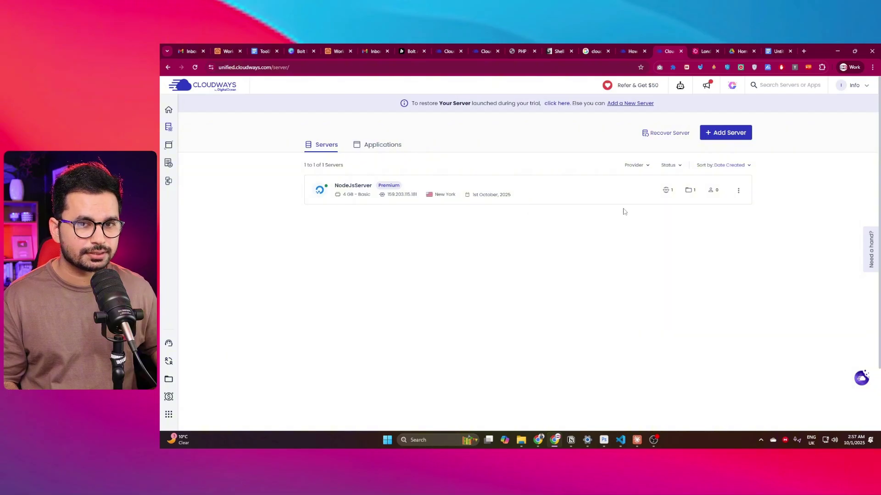
click(733, 135)
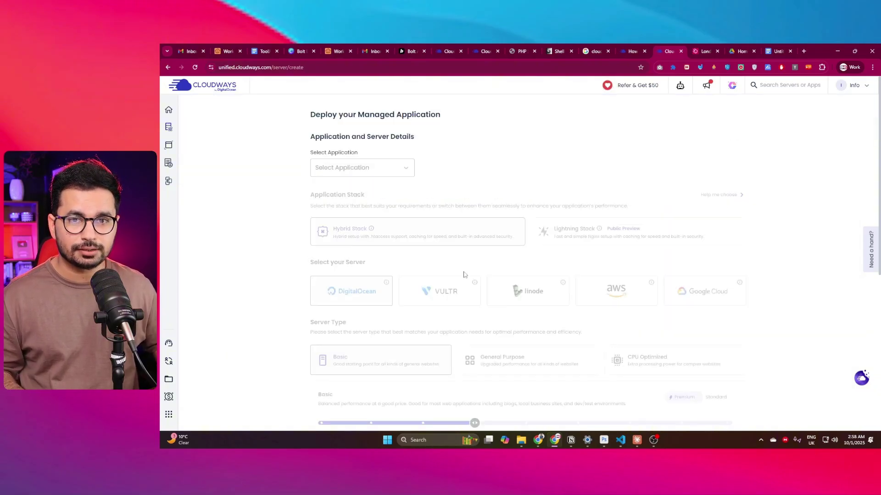
click(393, 170)
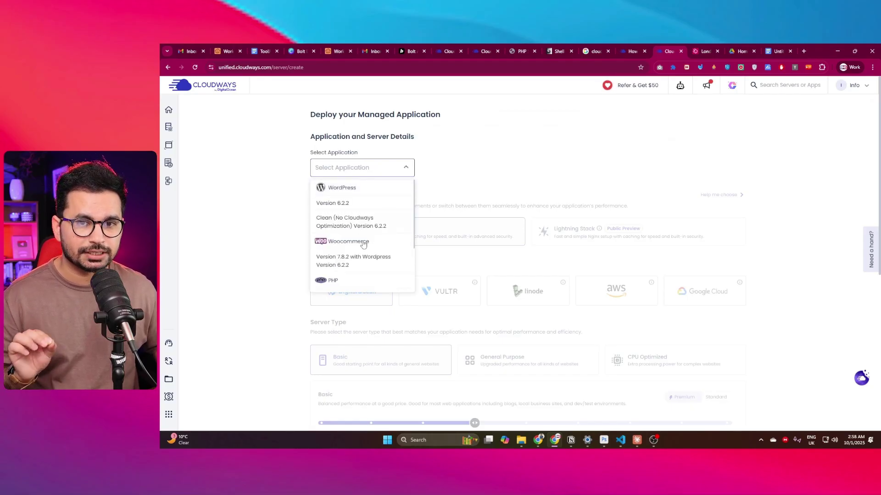
click(346, 283)
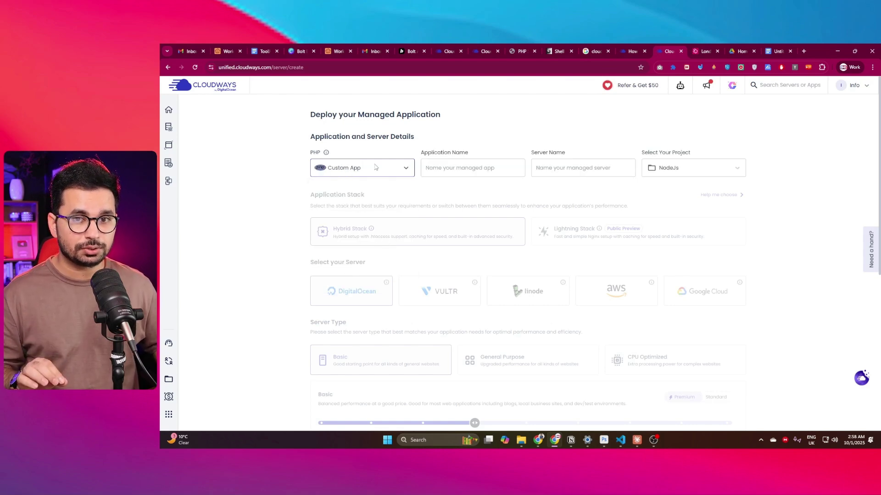
click(376, 168)
scroll(359, 224, down, 2)
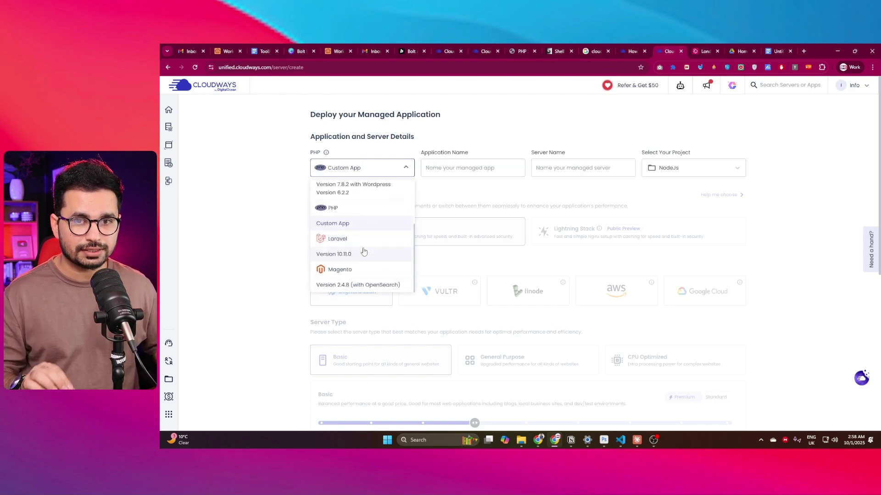
click(343, 228)
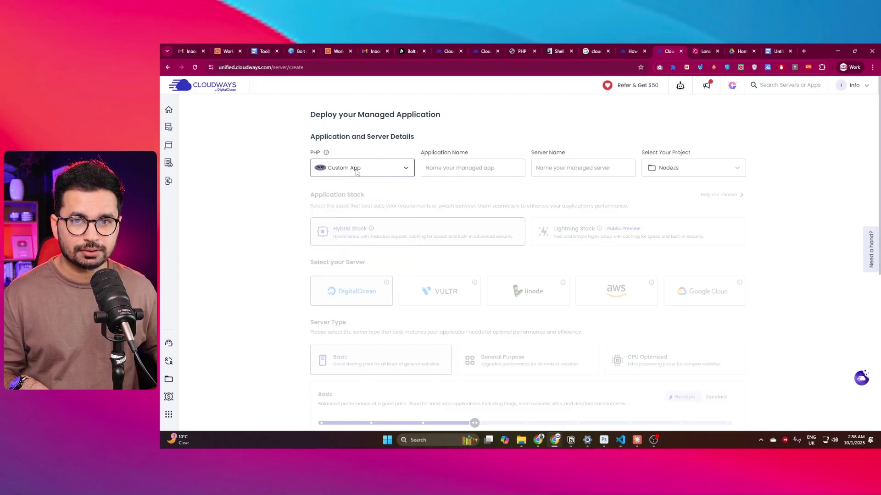
Name the application NodeJsApp and the server NodeJsServer, keeping both in the NodeJs project.
click(485, 169)
click(472, 163)
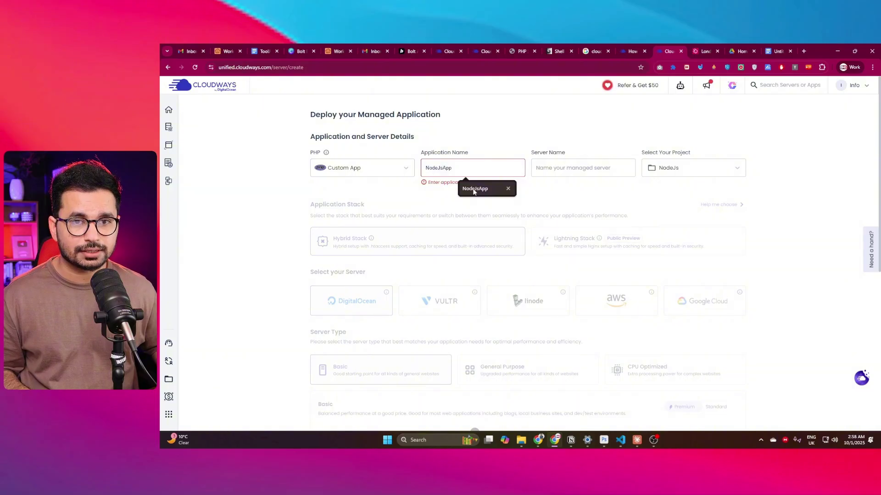
click(473, 192)
click(579, 168)
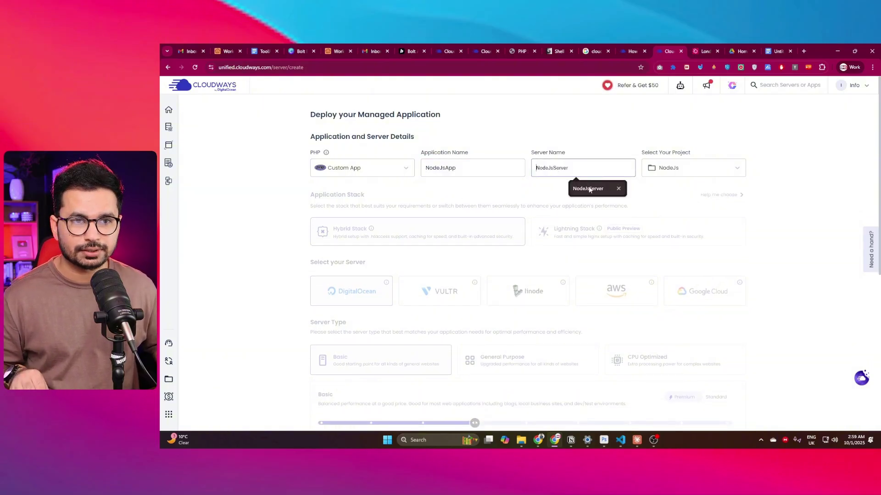
click(588, 189)
click(736, 169)
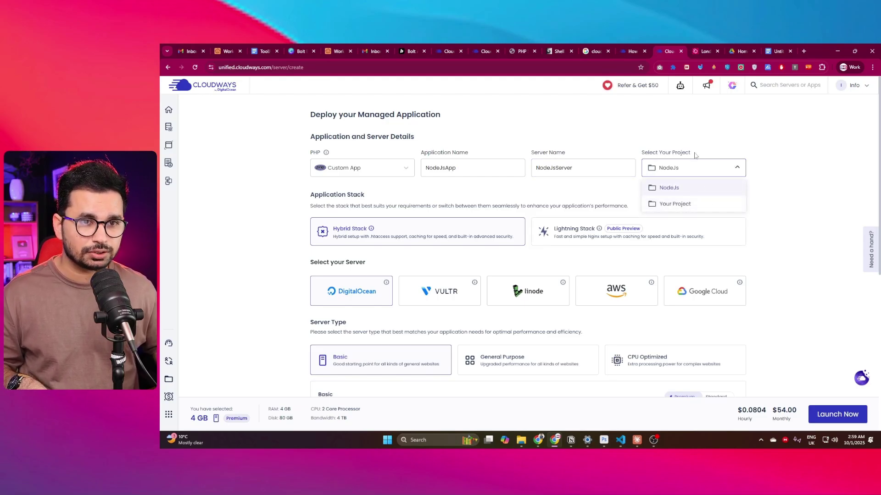
click(671, 156)
click(667, 168)
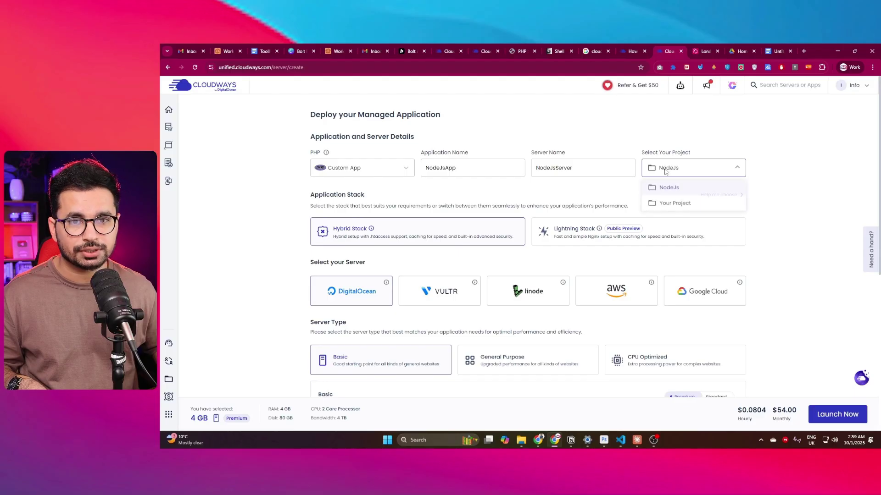
click(505, 256)
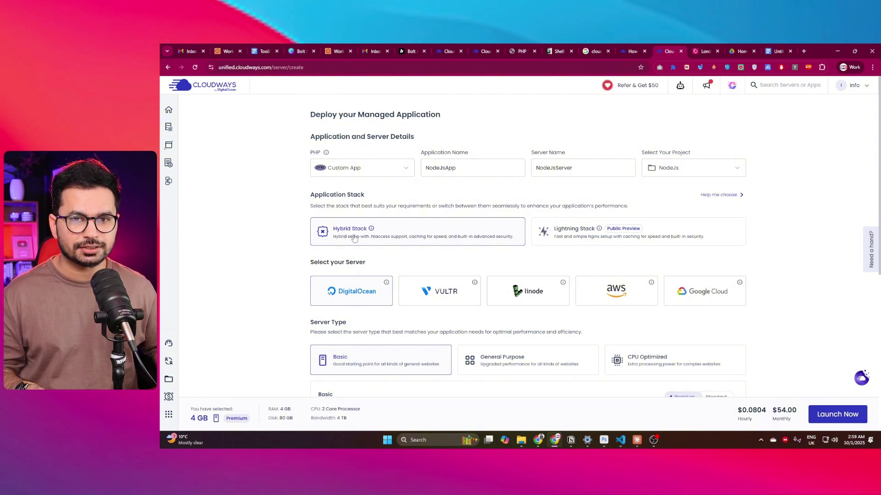
Launch the server on DigitalOcean with the Basic type, 4 GB Premium size and New York location.
scroll(354, 238, down, 3)
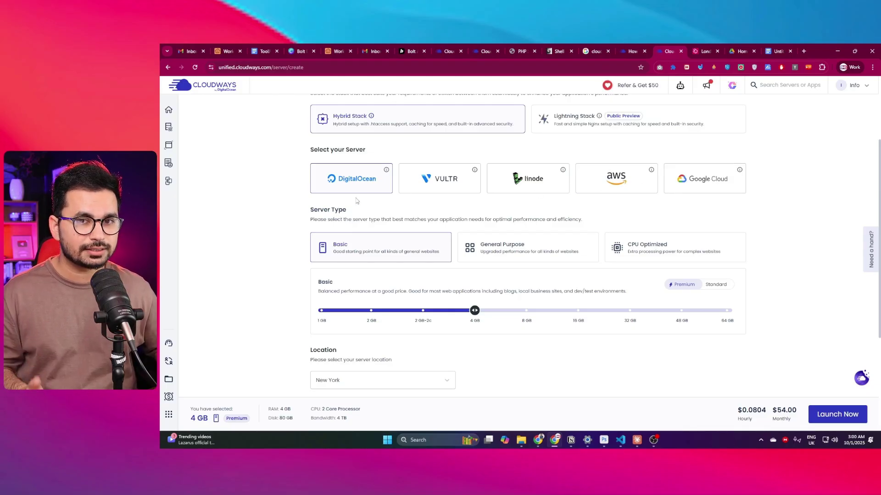
scroll(480, 264, down, 1)
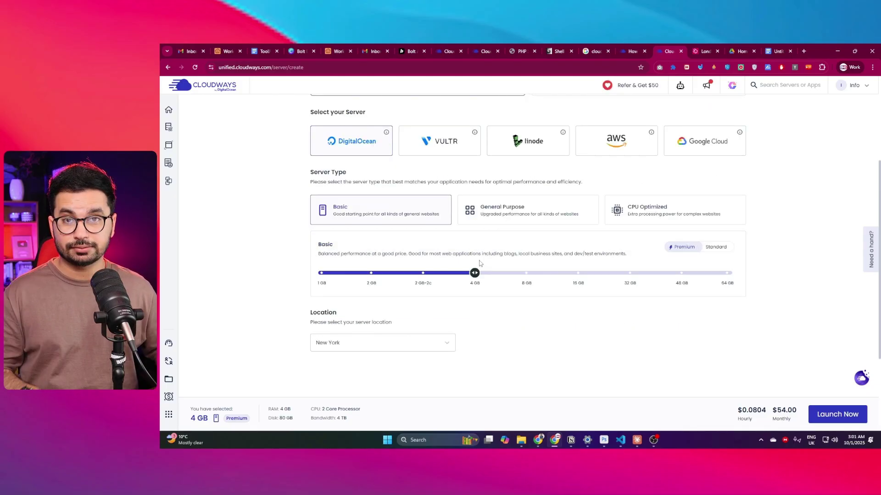
click(416, 347)
click(416, 344)
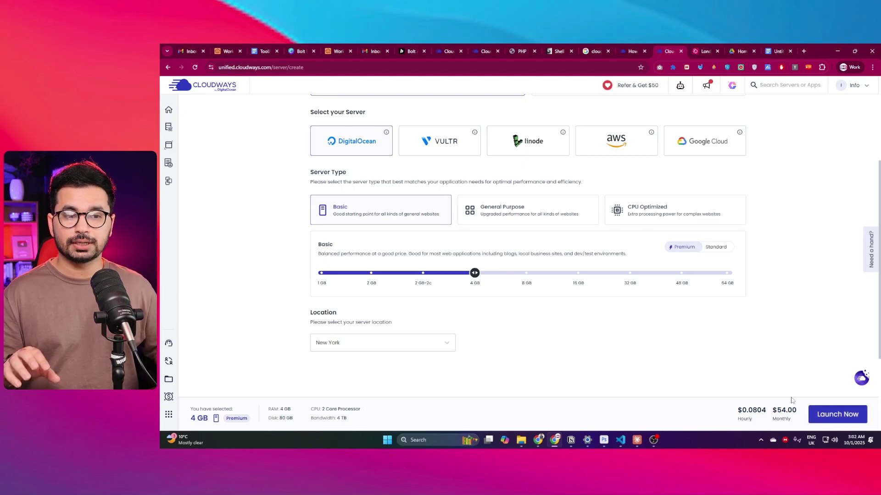
drag(773, 409, 792, 410)
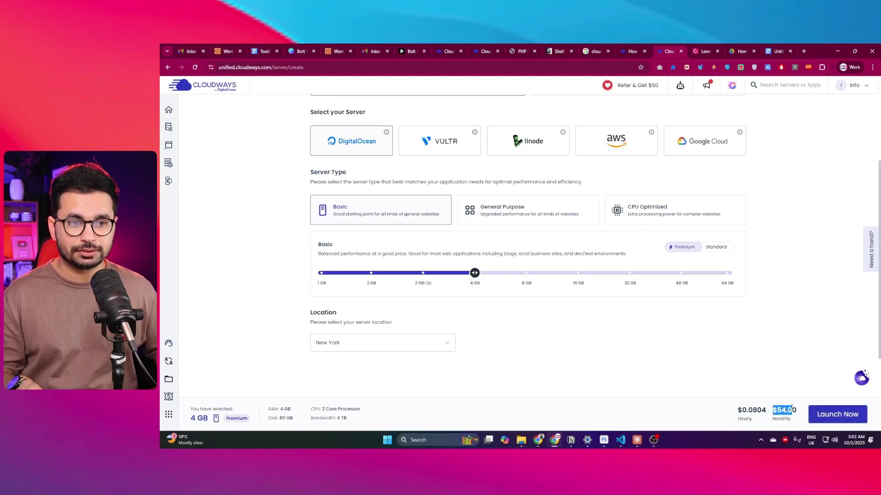
click(781, 414)
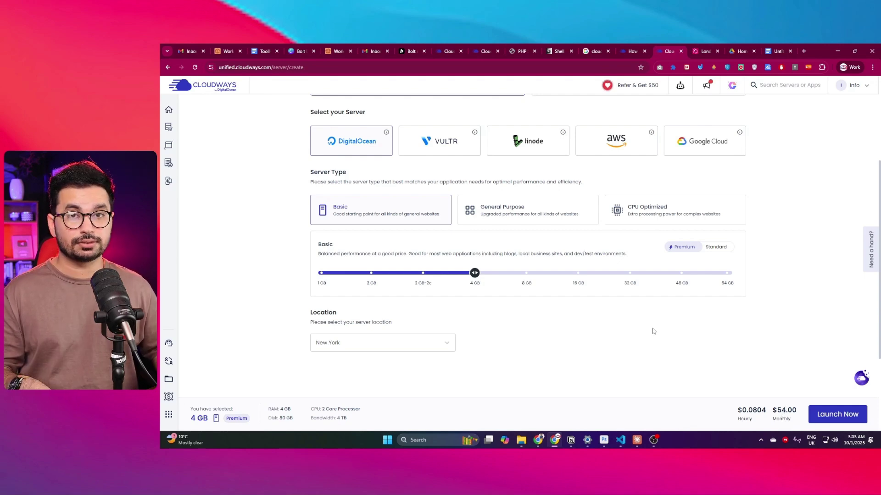
click(836, 420)
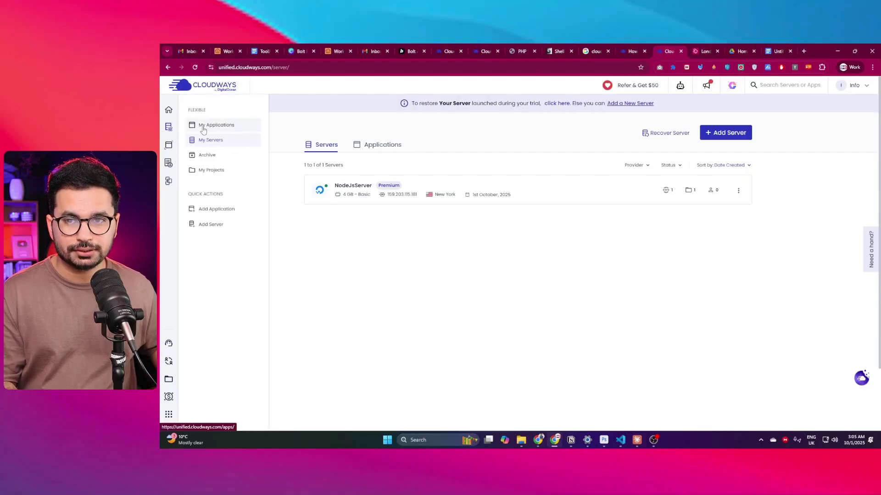
Start adding an application on NodeJsServer from the applications list.
click(203, 128)
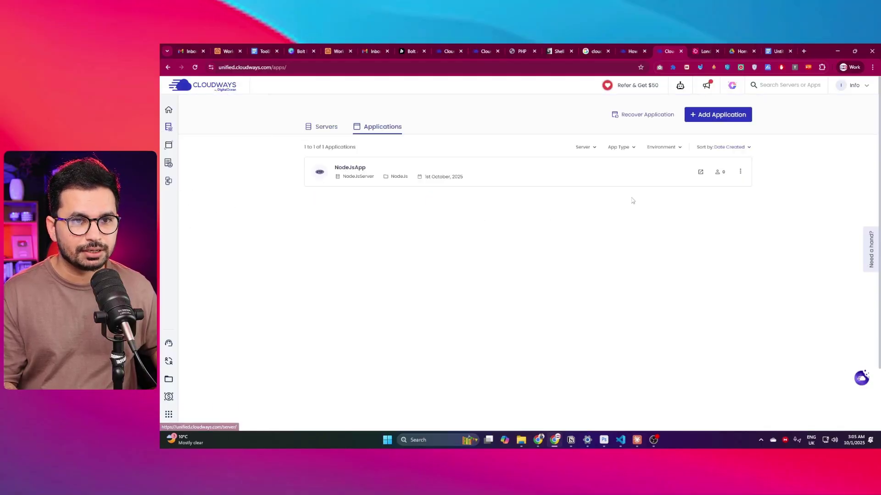
click(711, 117)
click(521, 255)
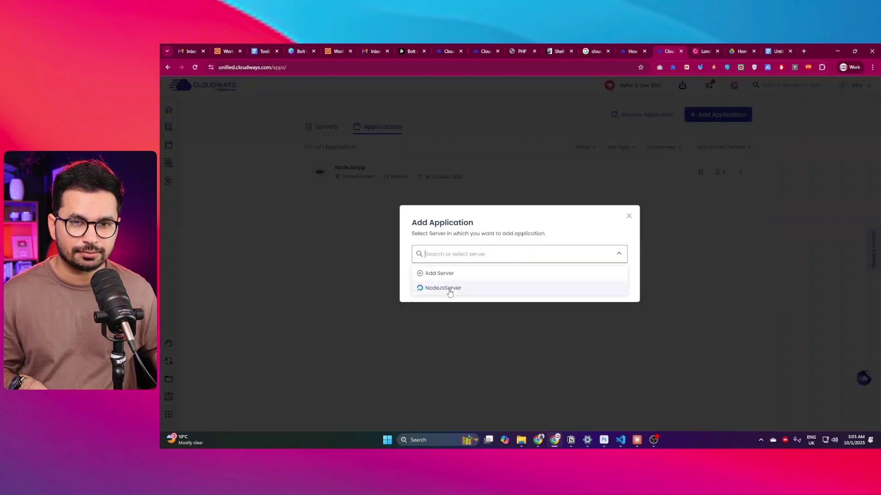
click(449, 289)
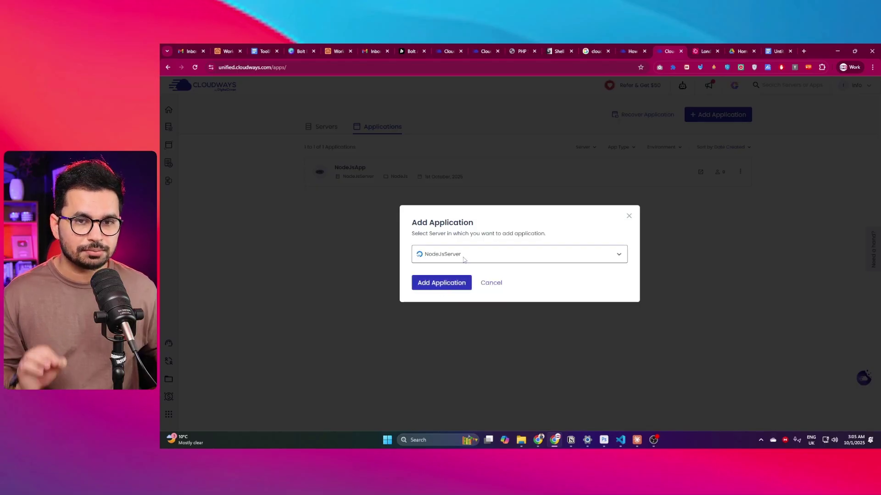
click(438, 288)
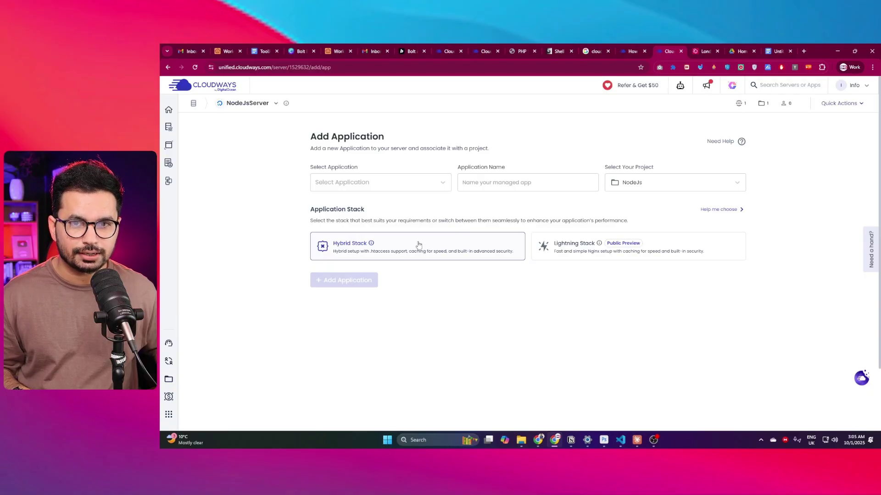
Add a PHP Custom App named NodeJsApp to the NodeJs project with the Hybrid Stack.
click(388, 186)
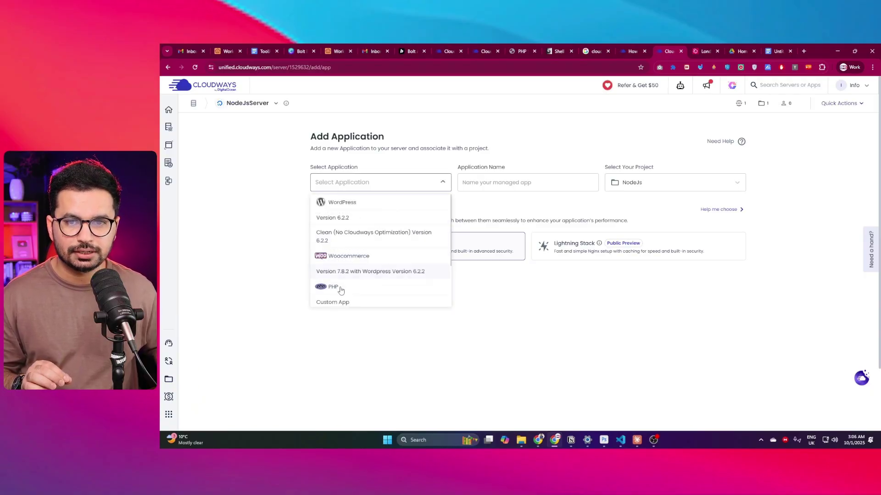
click(338, 301)
click(518, 183)
click(519, 201)
click(655, 183)
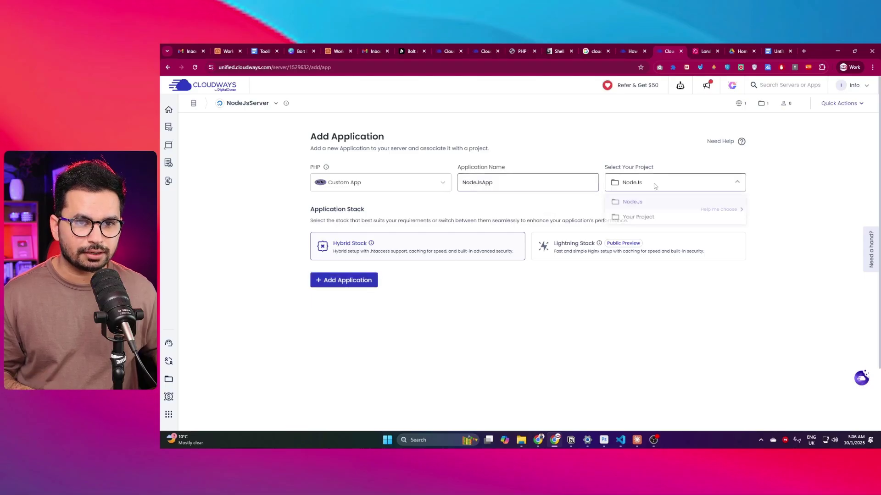
click(386, 308)
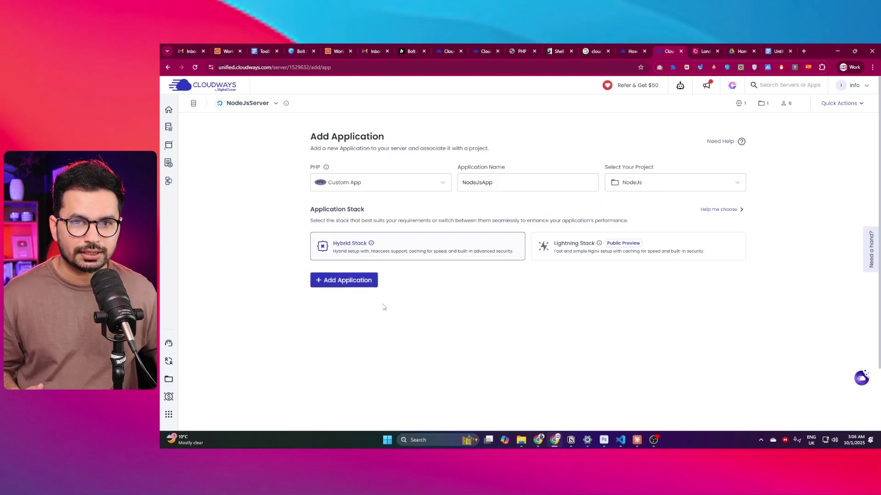
click(351, 279)
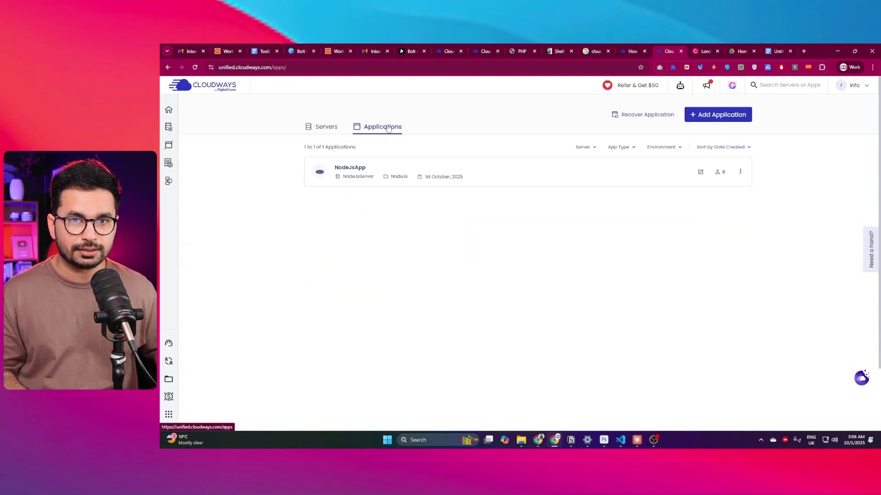
Open the NodeJsApp application, and read through server.js of the nodejs project in Visual Studio Code.
click(489, 173)
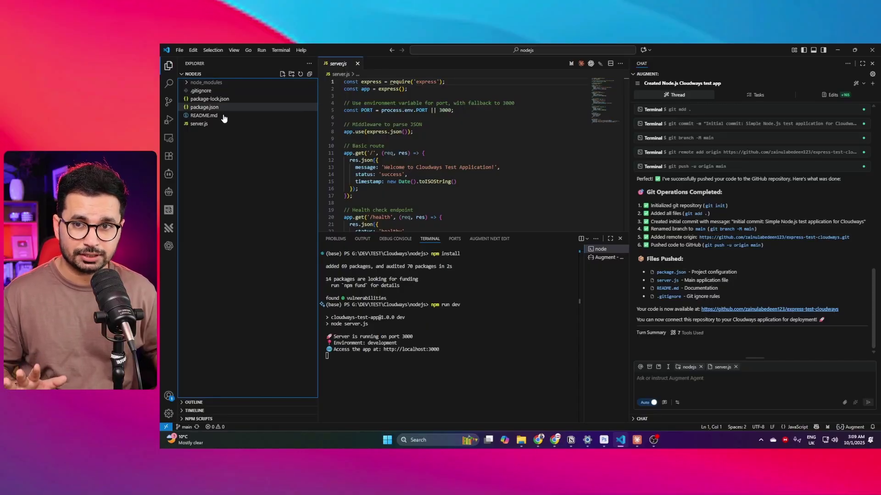
click(221, 124)
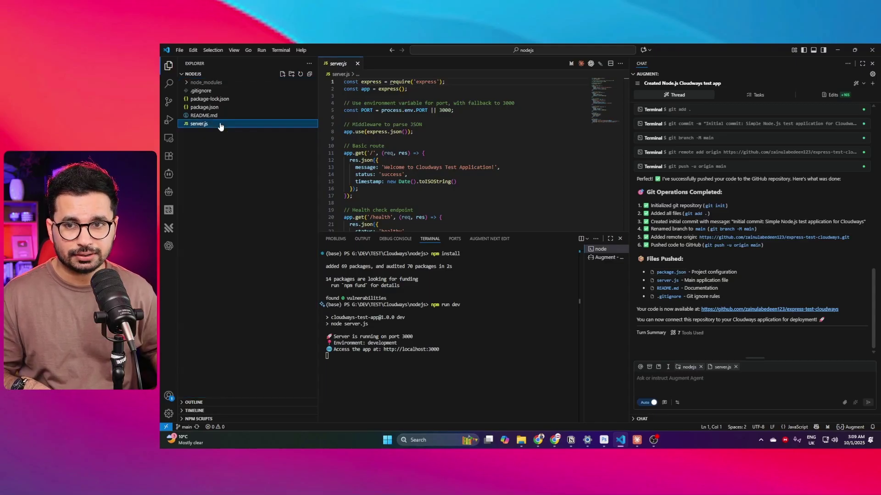
scroll(436, 161, down, 15)
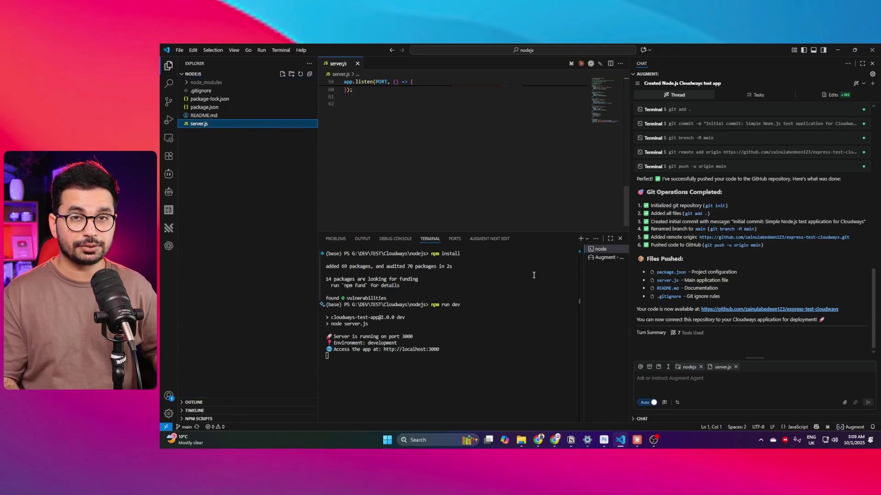
click(437, 353)
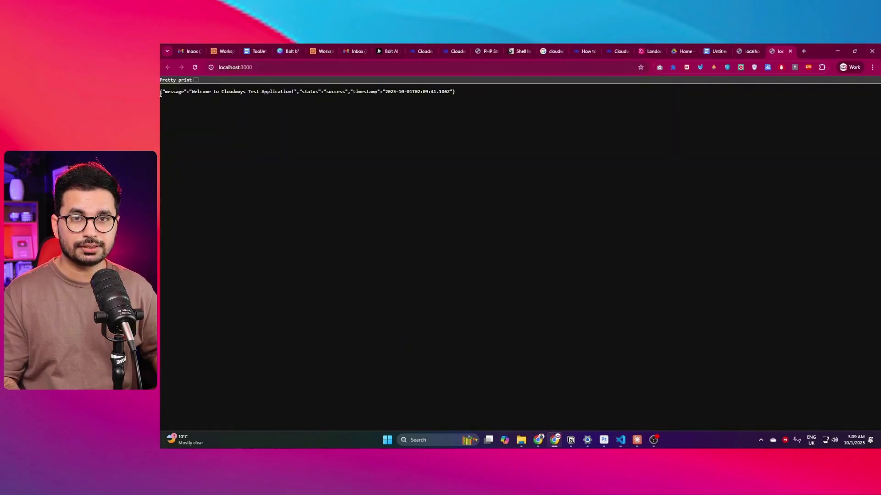
drag(161, 91, 467, 97)
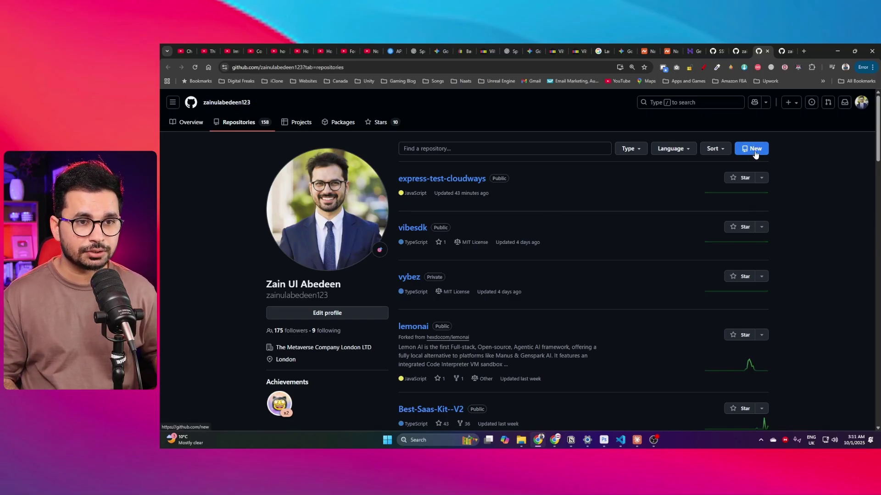
click(754, 149)
text(a)
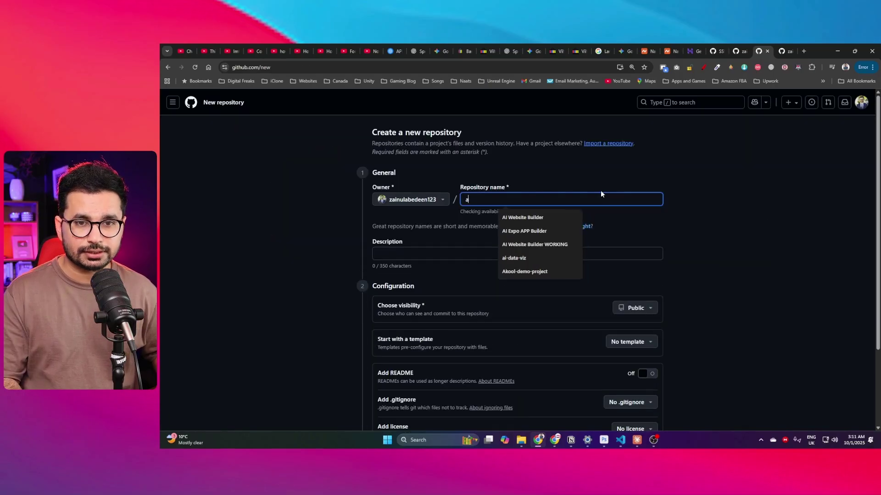
text(dasdasdfa)
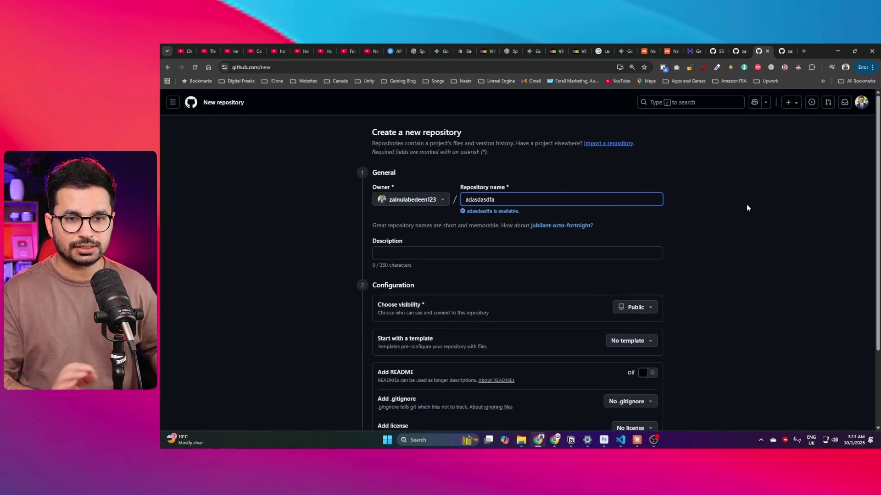
scroll(760, 196, down, 2)
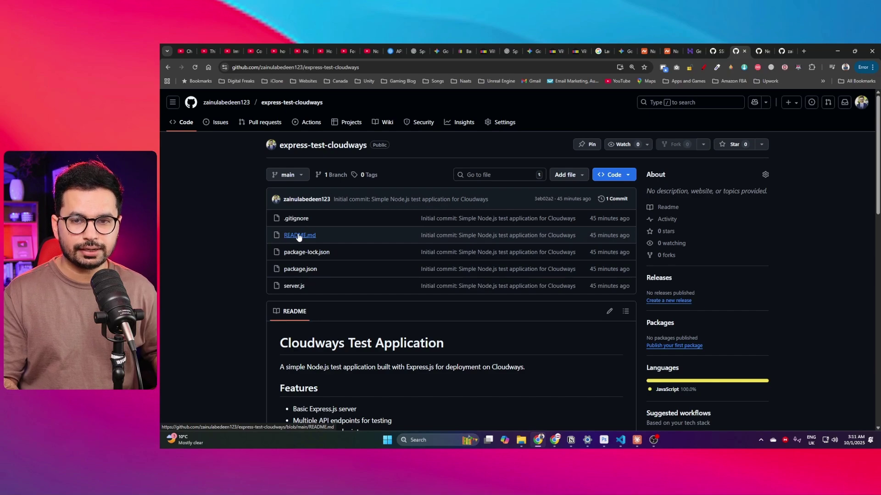
Read through the README of the express-test-cloudways repository on GitHub.
scroll(370, 297, down, 4)
scroll(376, 291, down, 9)
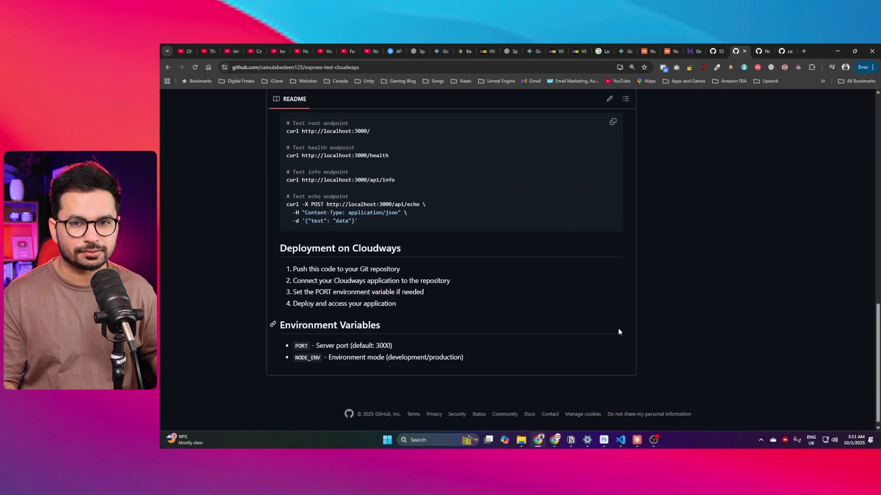
scroll(618, 329, up, 13)
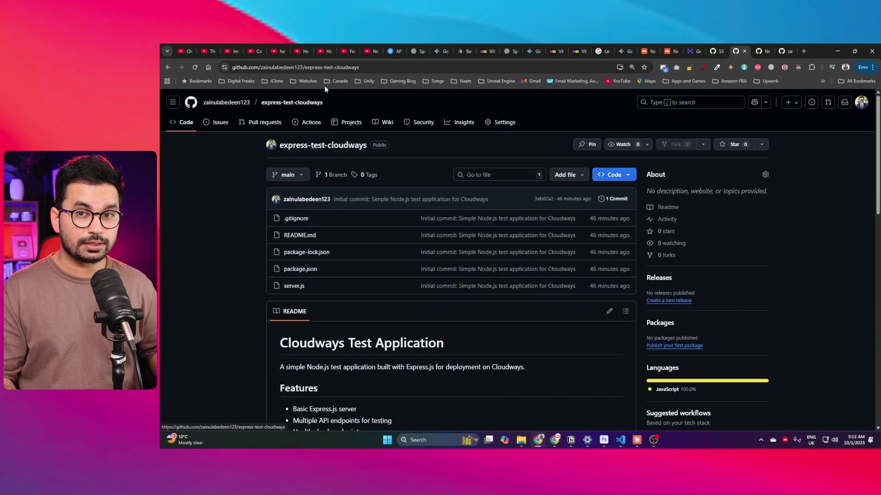
Switch to Cloudways and open the Deployment via GIT settings of the NodeJsApp application.
click(554, 440)
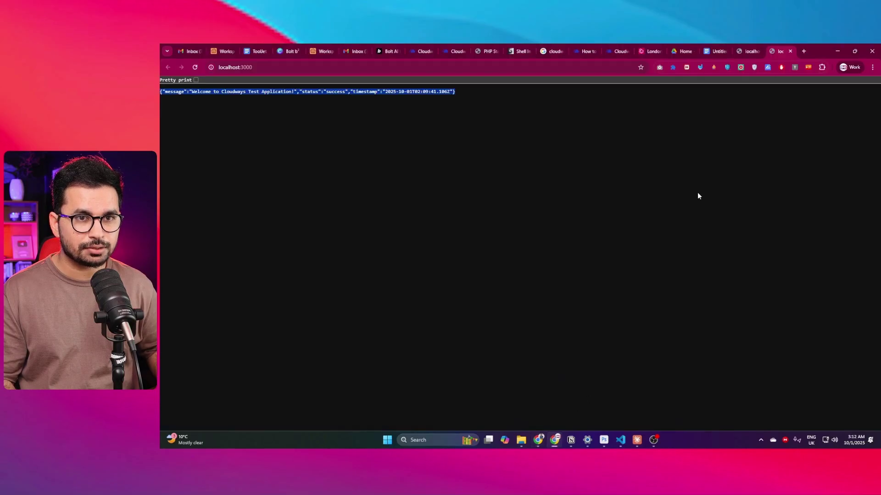
click(591, 48)
click(617, 51)
click(211, 125)
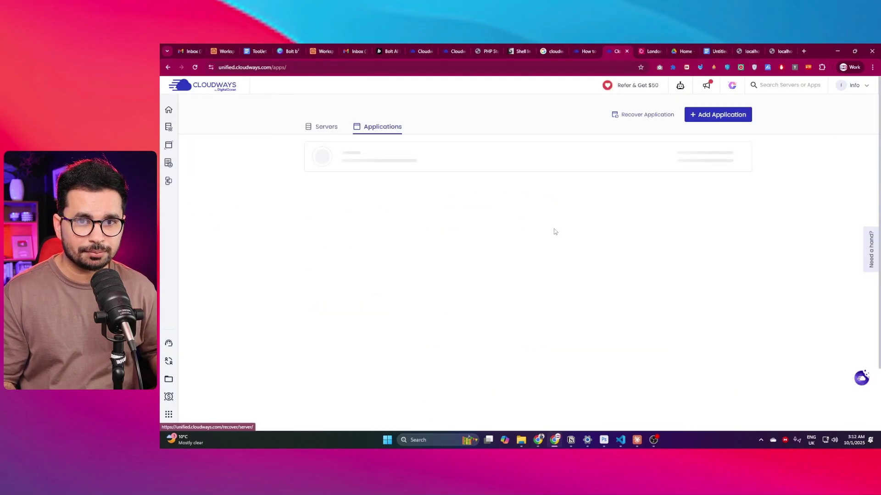
click(399, 168)
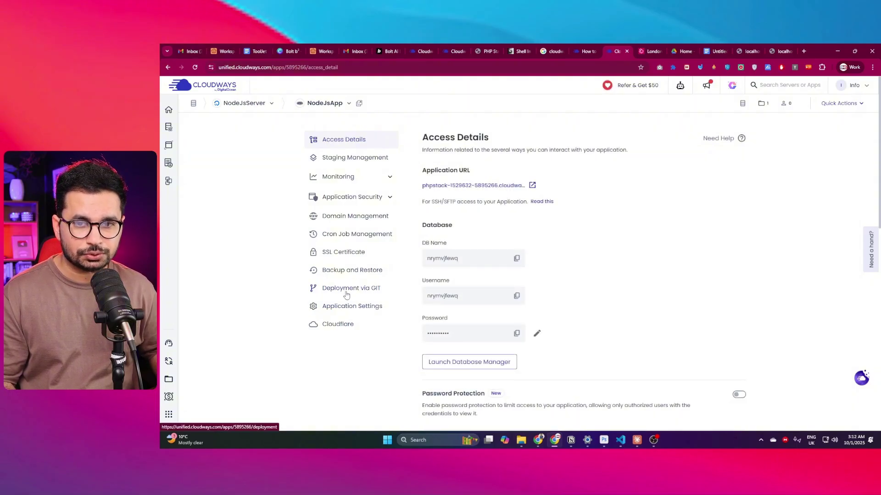
click(348, 290)
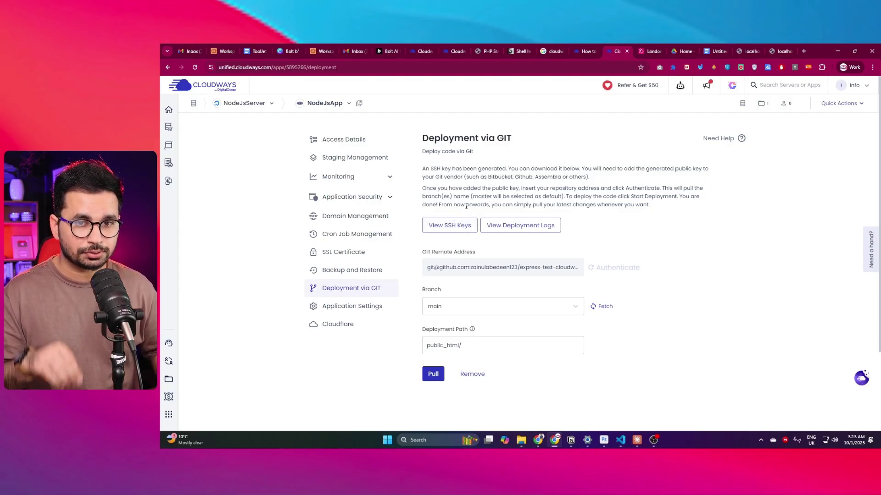
View the generated SSH key for NodeJsApp and copy it.
click(454, 227)
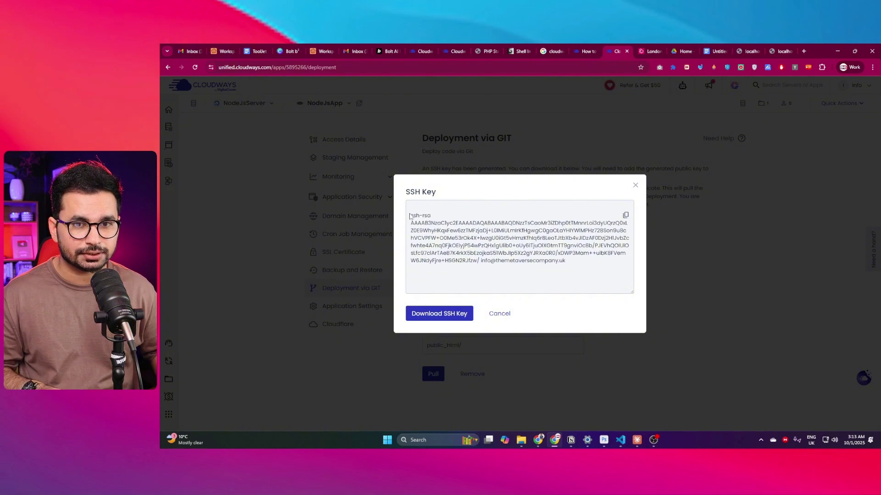
drag(410, 216, 598, 263)
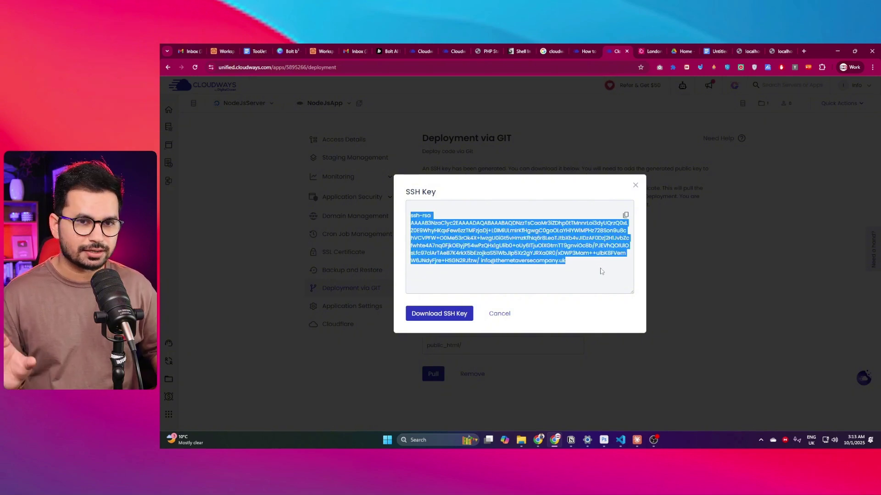
click(626, 214)
click(626, 215)
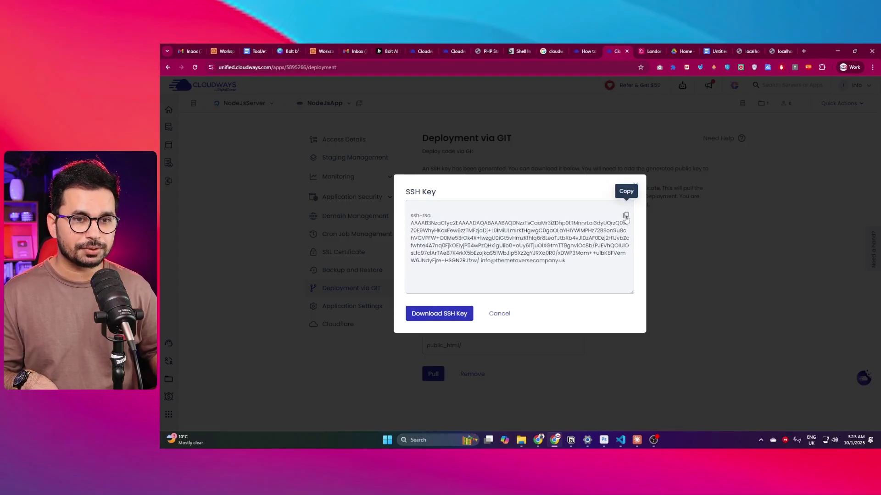
Switch to GitHub and open the SSH and GPG keys page in the account settings.
click(538, 440)
click(759, 49)
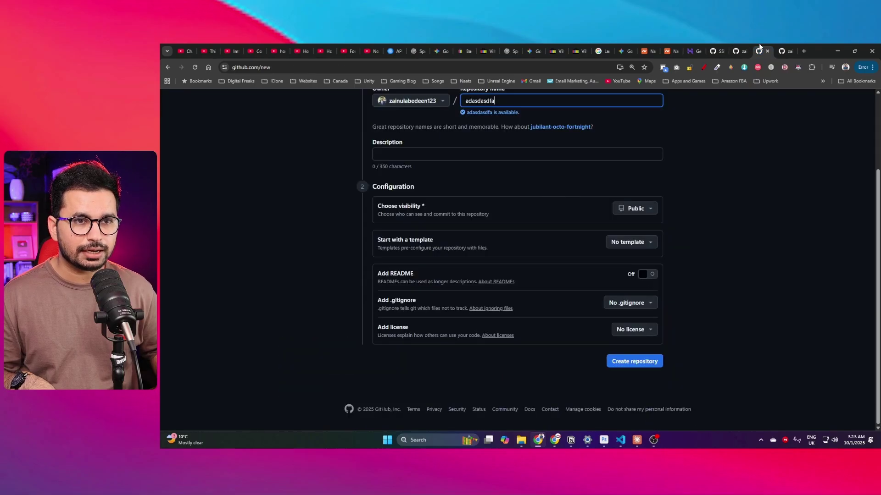
scroll(673, 195, up, 2)
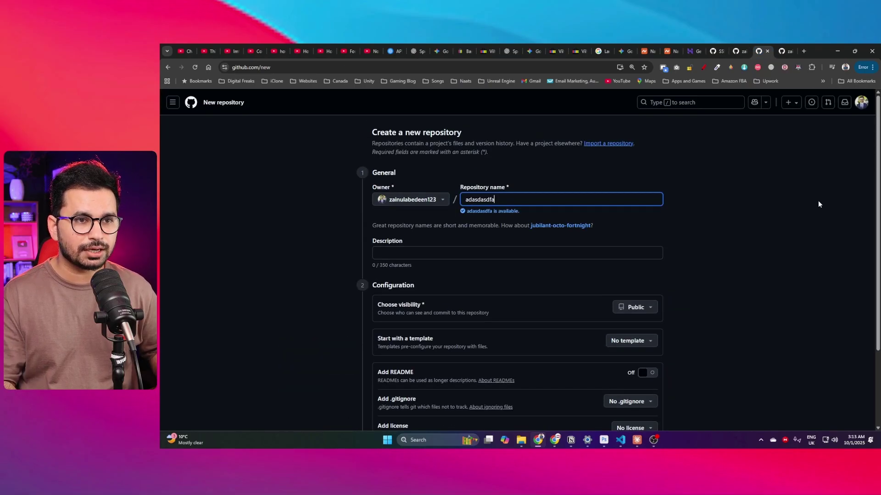
click(861, 103)
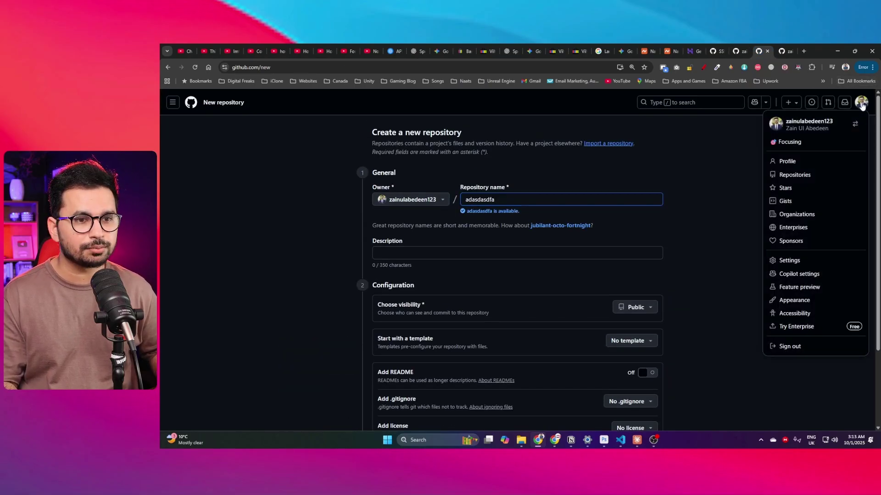
click(807, 265)
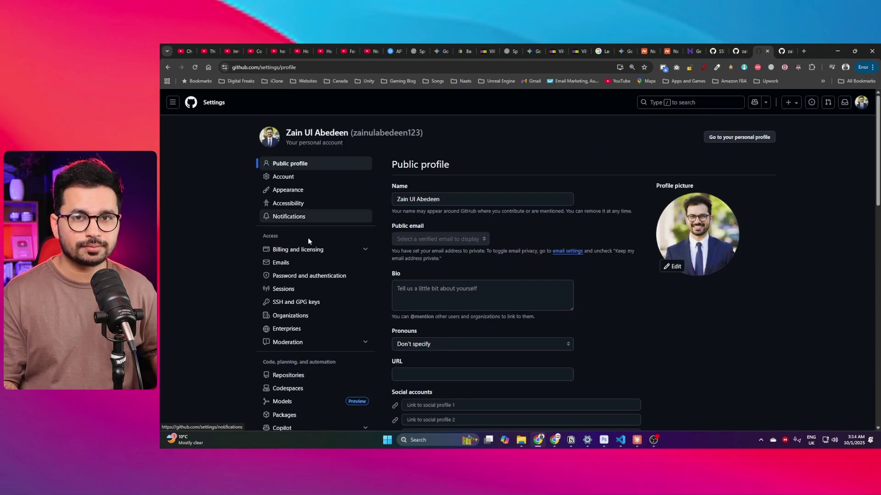
click(294, 305)
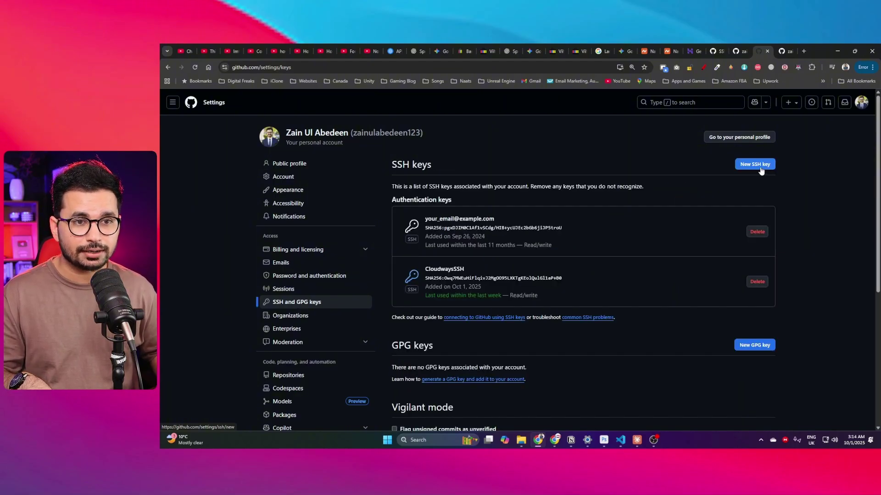
Start a new SSH key entry, paste the copied SSH key into it and title it CloudwaysSSH.
click(754, 164)
click(471, 265)
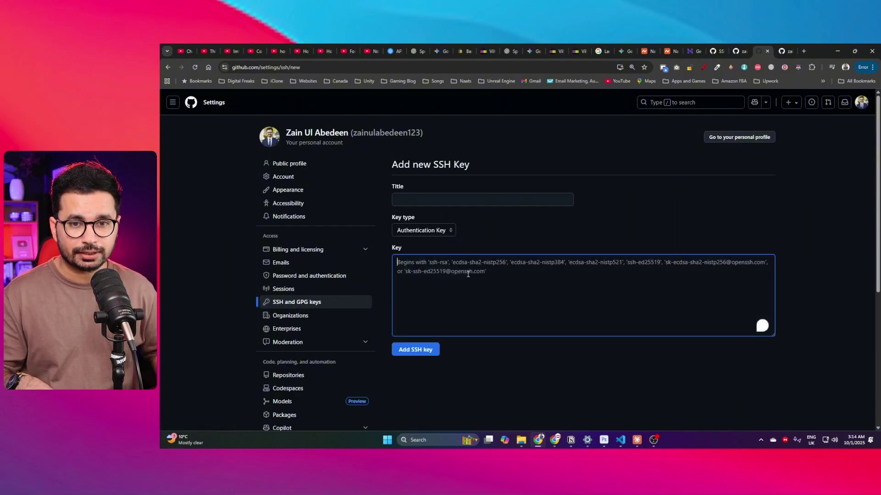
key(ctrl+v)
click(430, 198)
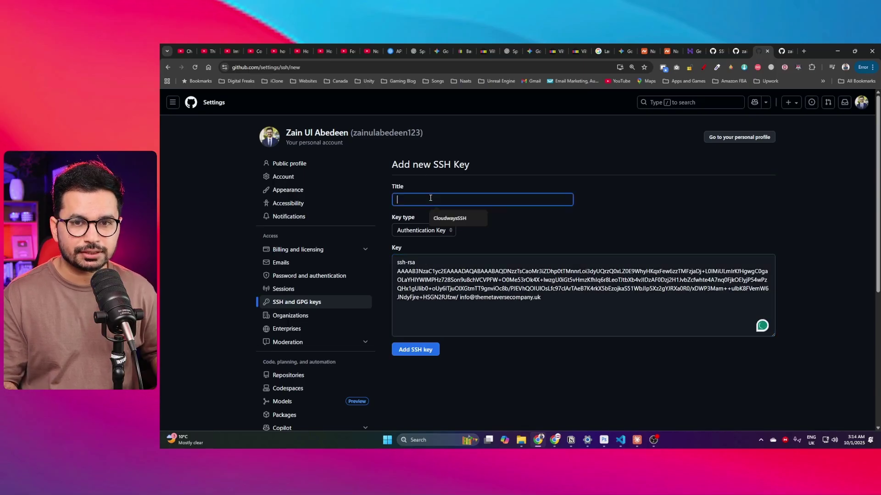
click(452, 219)
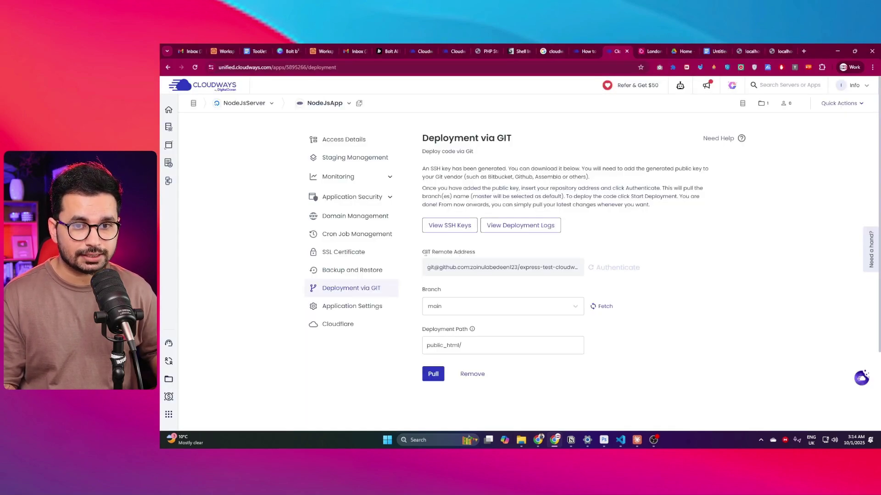
Check the GIT Remote Address field in Cloudways, and copy the SSH clone URL of the express-test-cloudways repository on GitHub.
drag(424, 251, 467, 254)
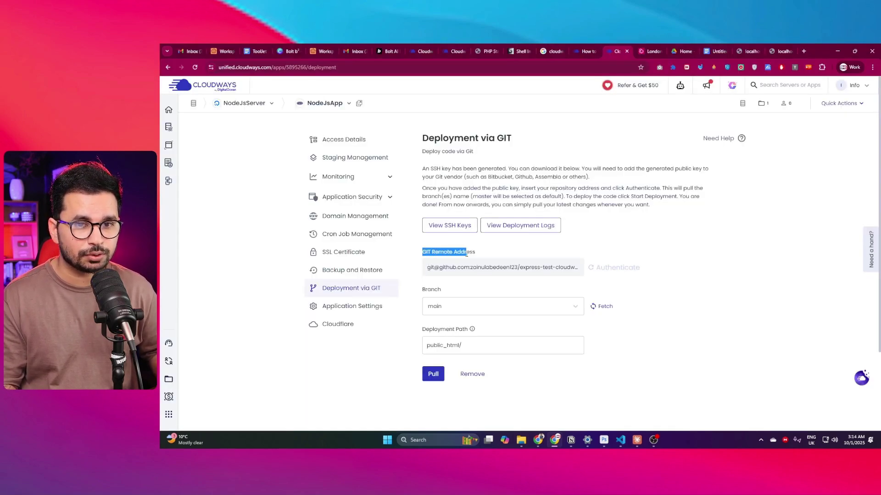
click(471, 255)
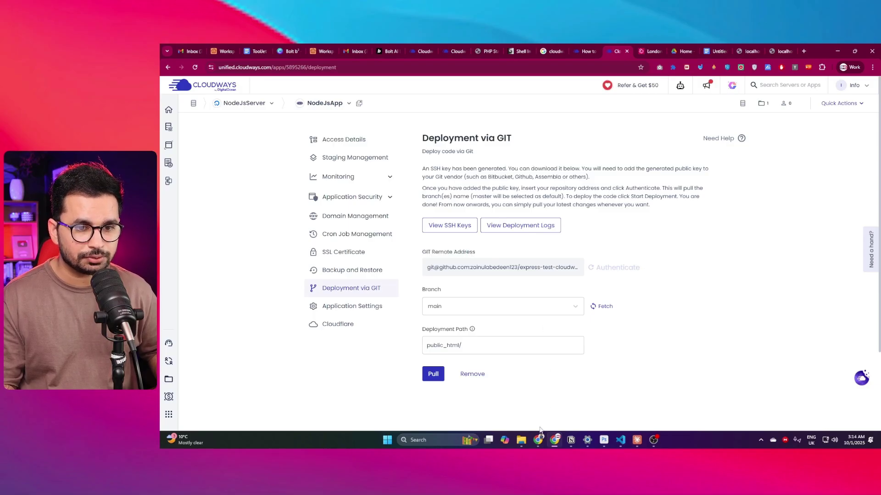
click(539, 440)
click(738, 46)
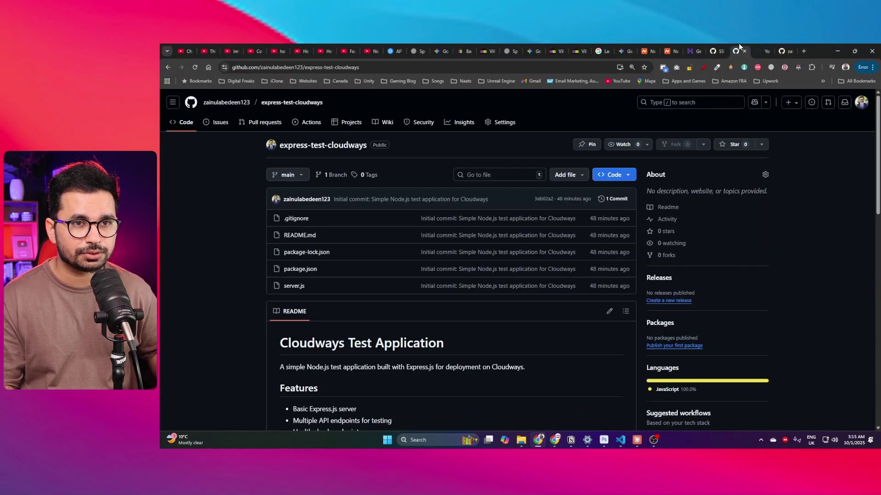
click(621, 175)
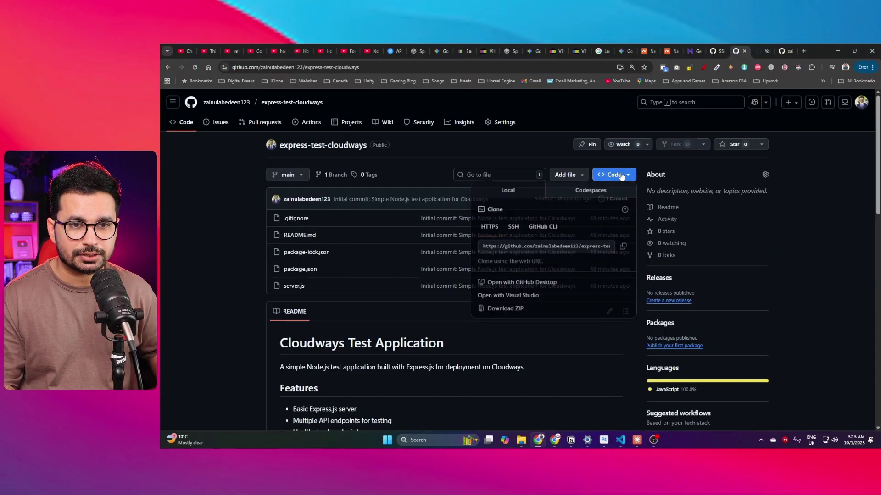
click(512, 230)
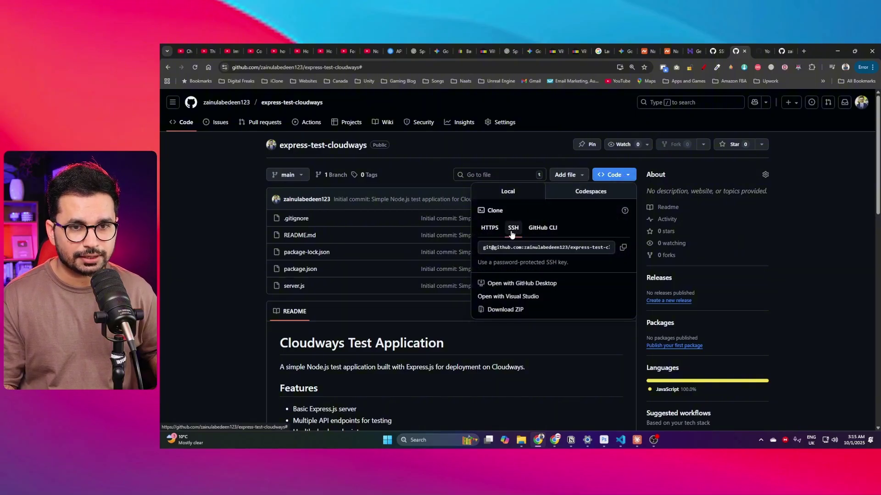
click(630, 176)
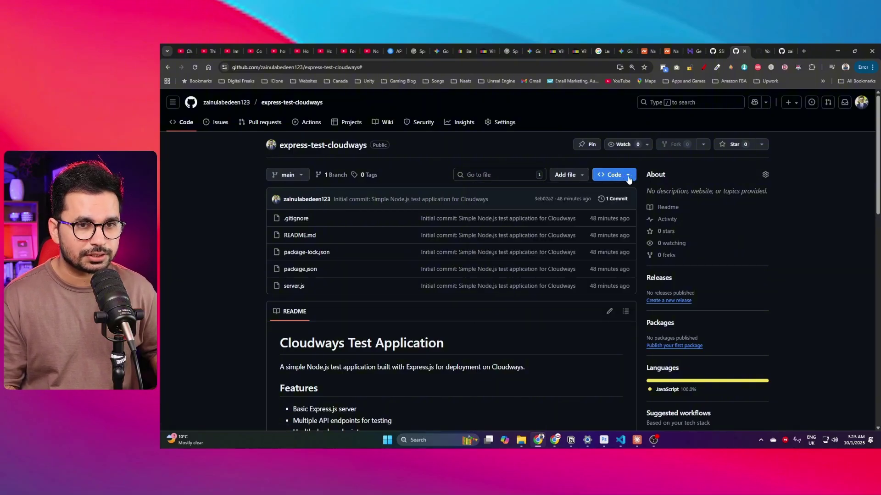
click(630, 179)
click(513, 230)
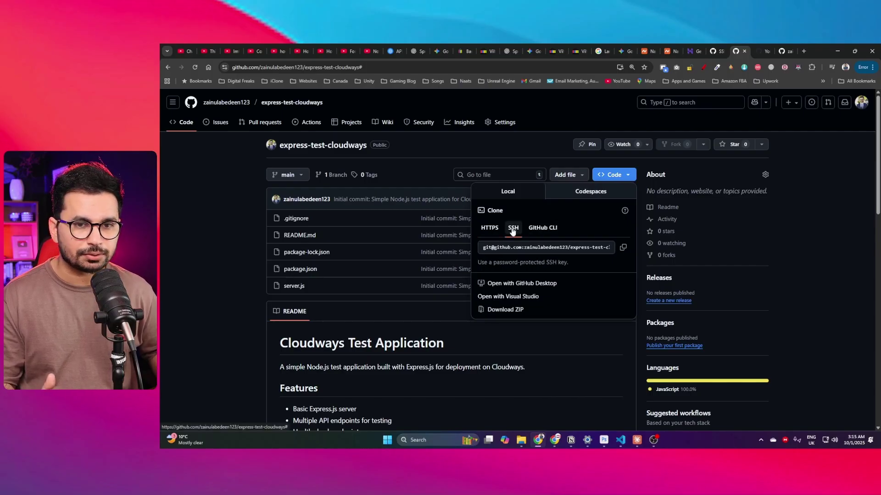
click(623, 253)
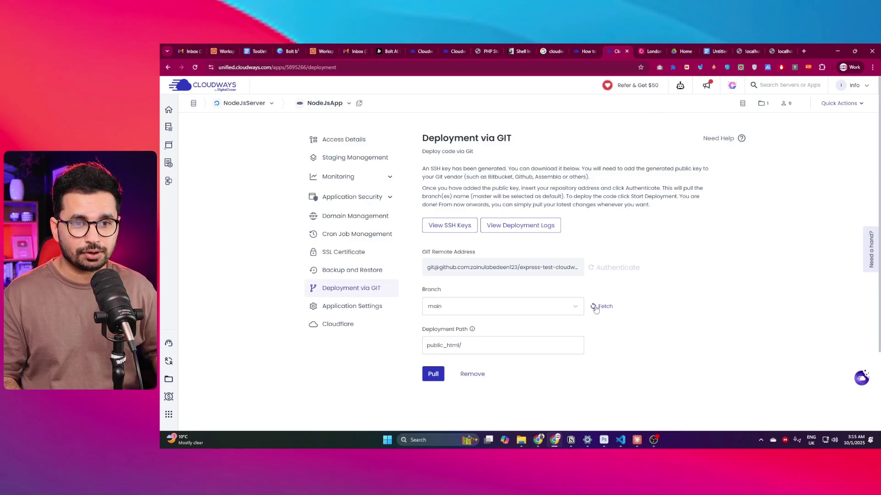
Select the main branch in Cloudways and pull the repository code into the public_html/ deployment path.
click(566, 312)
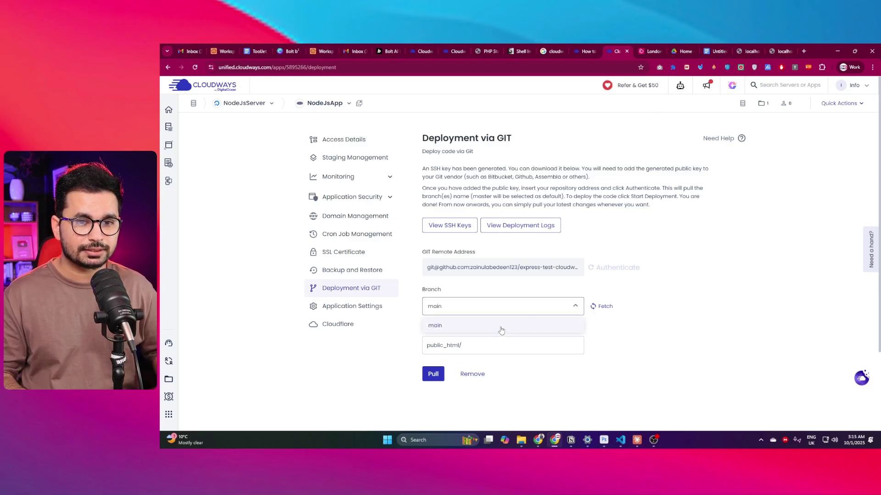
click(463, 326)
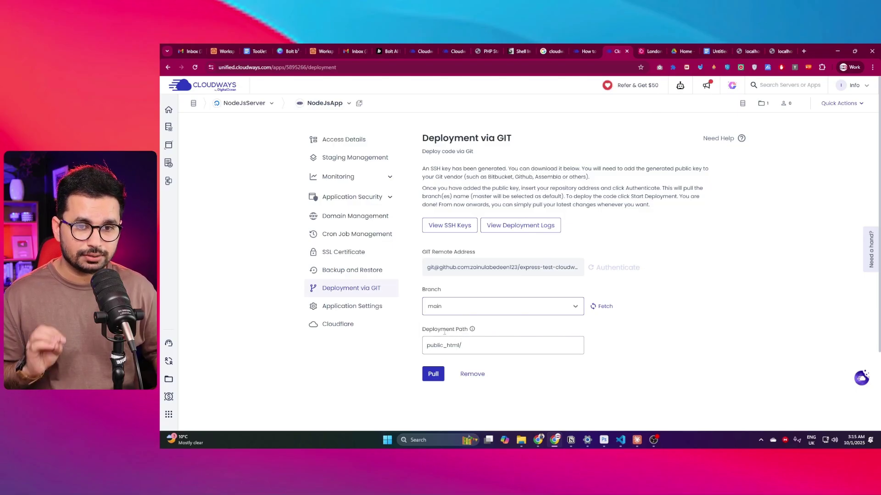
double_click(433, 330)
click(495, 339)
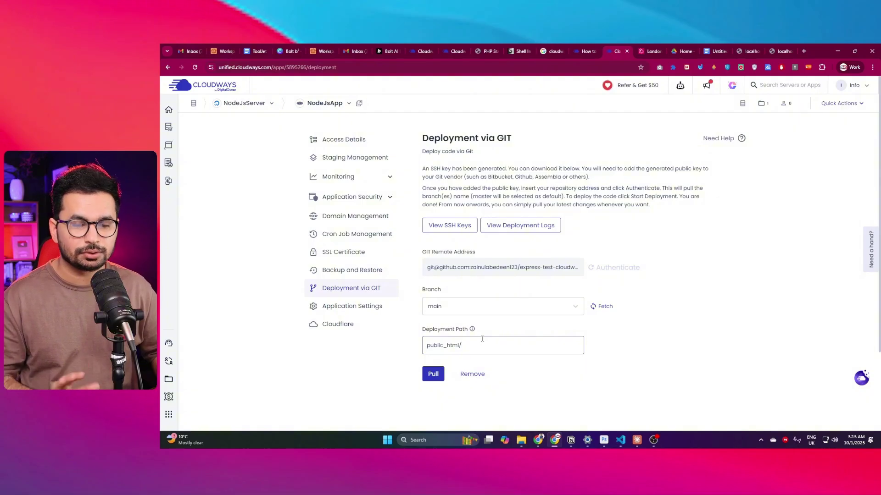
click(432, 375)
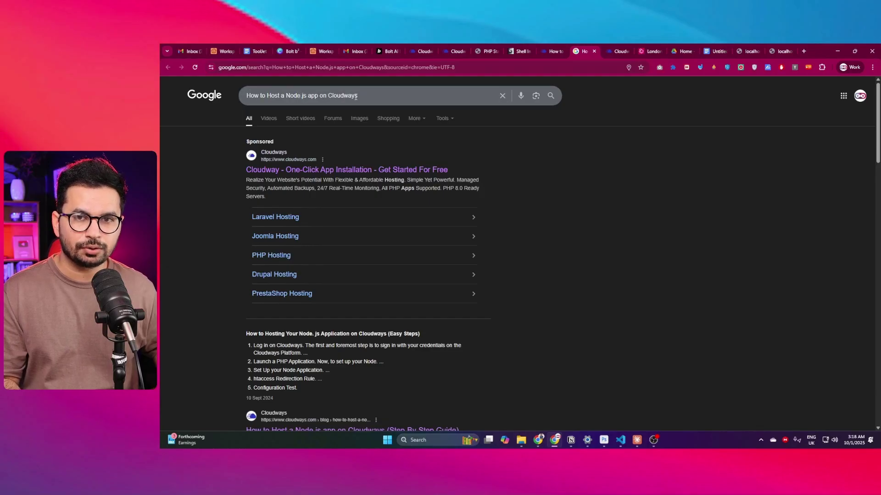
Open the Cloudways step-by-step guide on hosting a Node.js app from the search results and read through to its Express installation commands.
scroll(436, 230, down, 3)
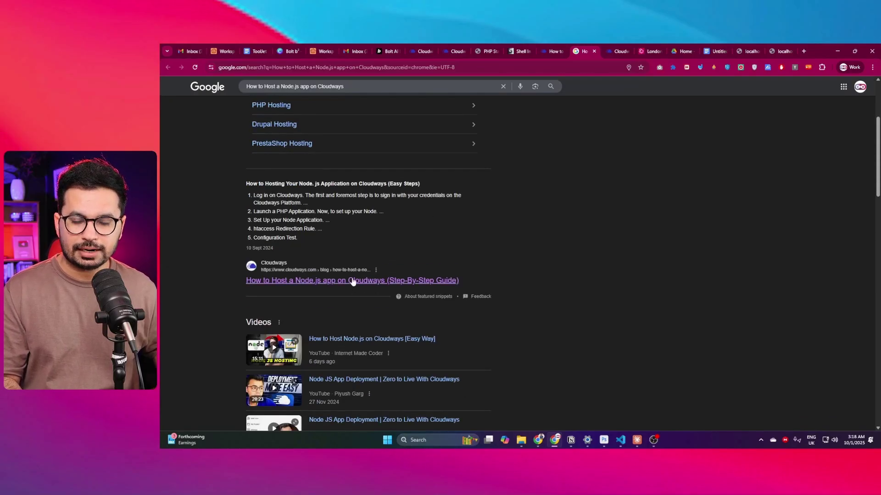
click(337, 281)
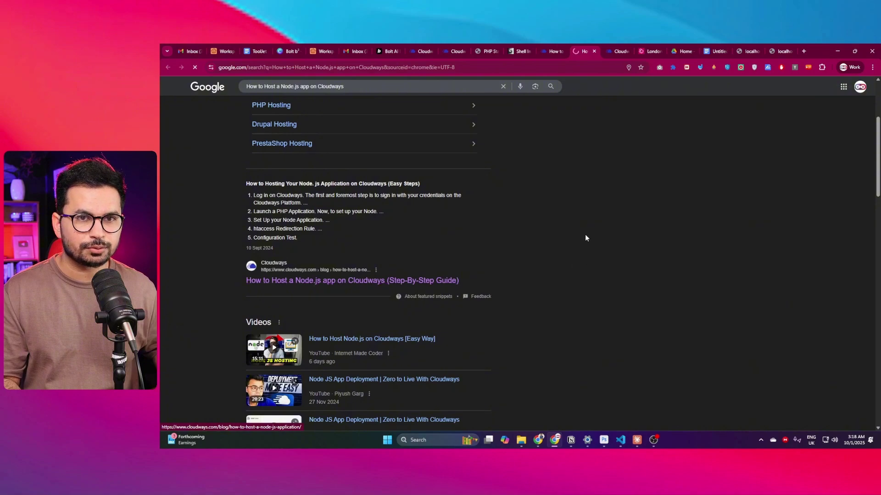
scroll(527, 262, down, 5)
scroll(525, 274, up, 2)
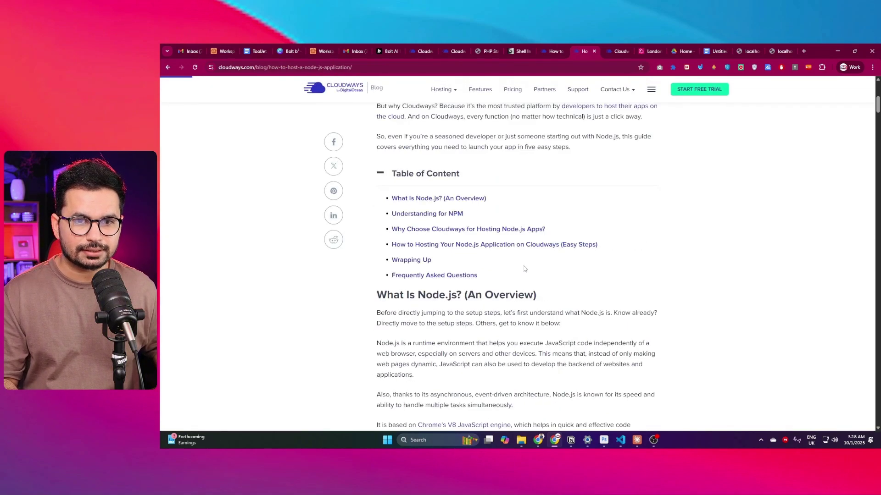
scroll(553, 274, down, 3)
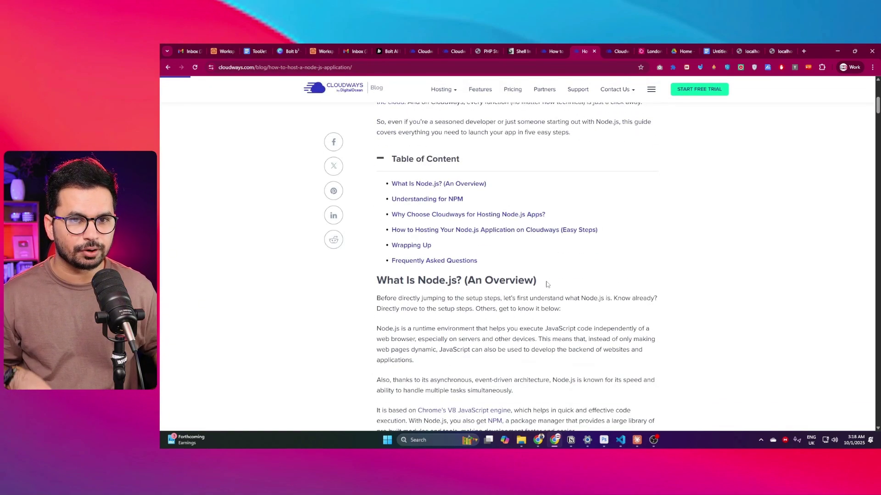
scroll(539, 279, down, 3)
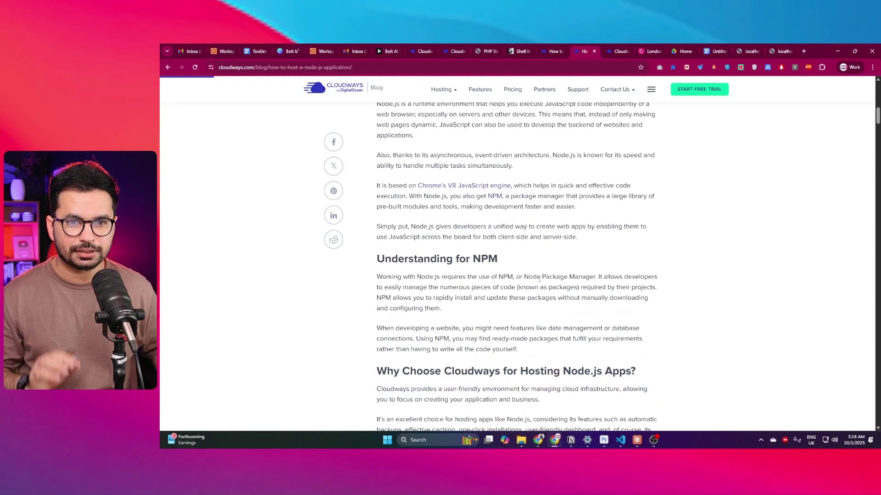
scroll(539, 279, down, 10)
scroll(541, 269, down, 12)
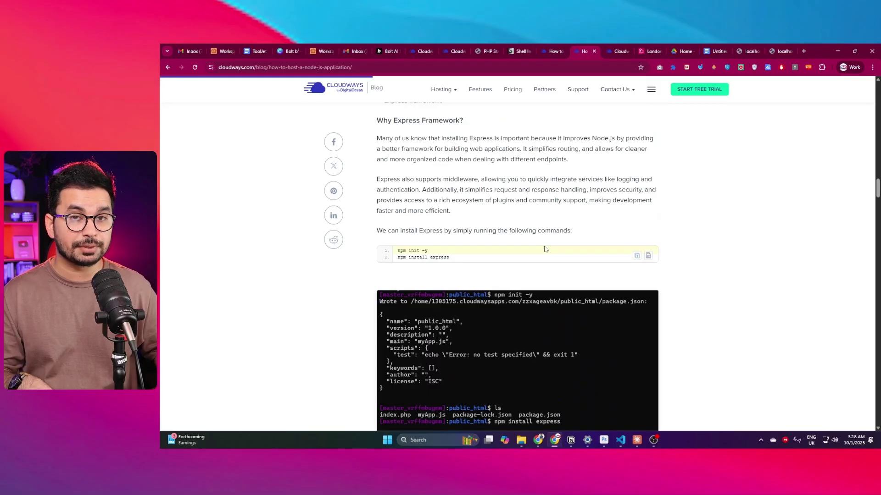
Switch to Cloudways, open the master credentials of NodeJsServer and launch its browser-based SSH terminal.
key(ctrl+Tab)
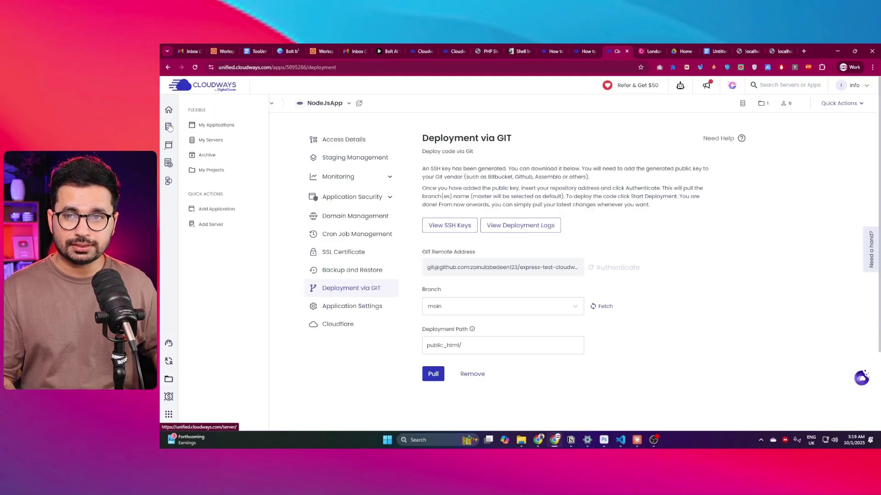
click(206, 140)
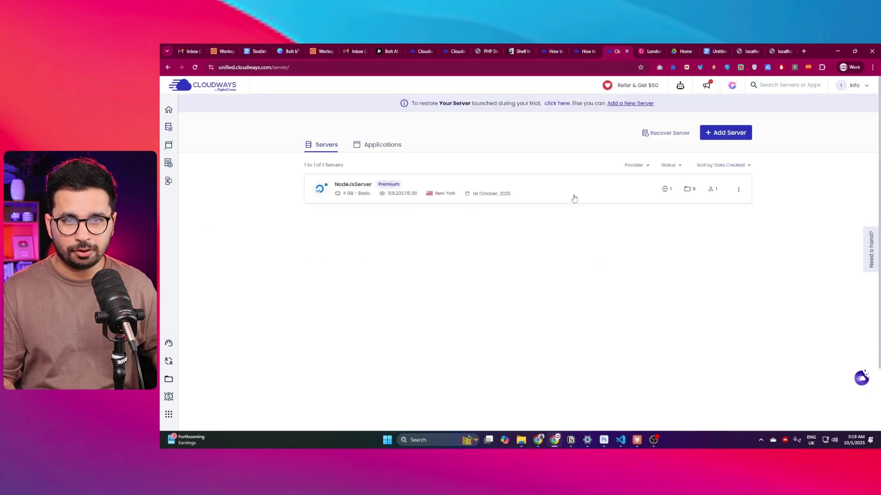
click(559, 189)
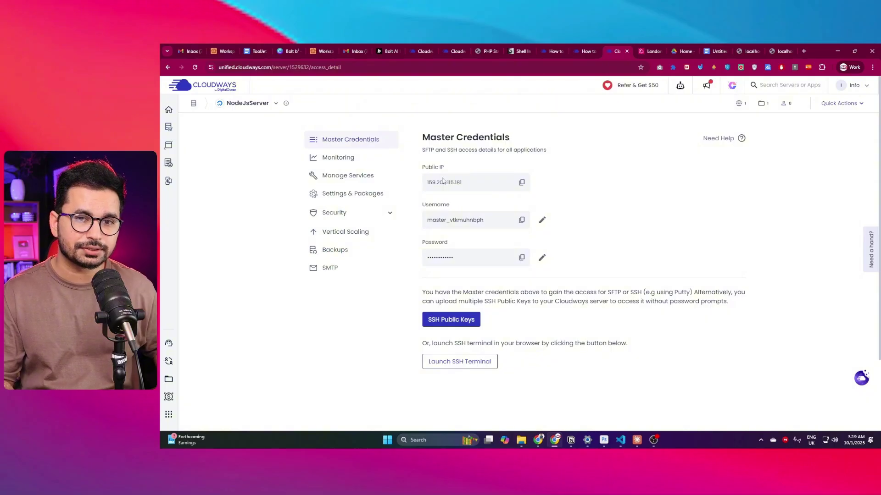
drag(473, 186, 435, 185)
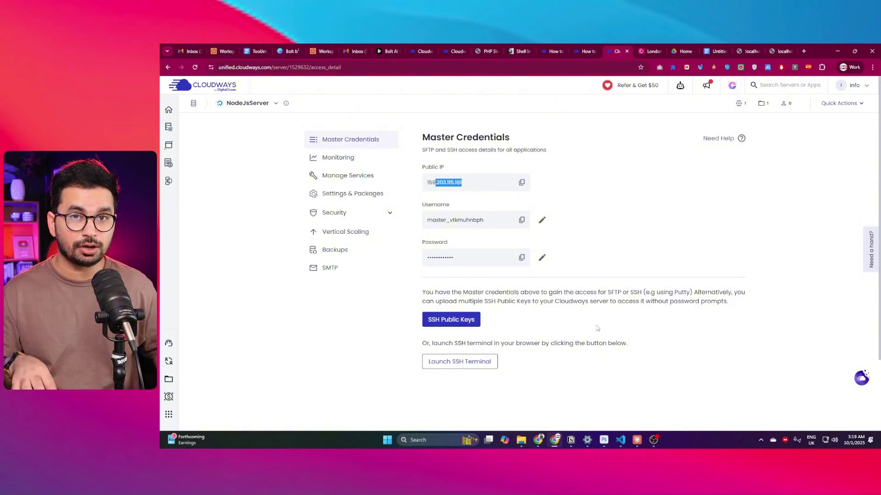
click(487, 364)
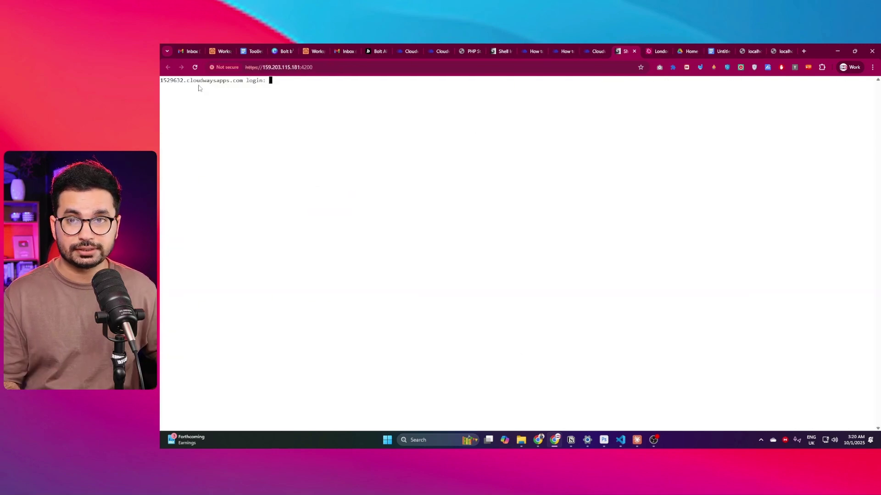
Copy the master username from the server credentials and log in to the SSH terminal with it and the master password.
click(594, 49)
click(447, 202)
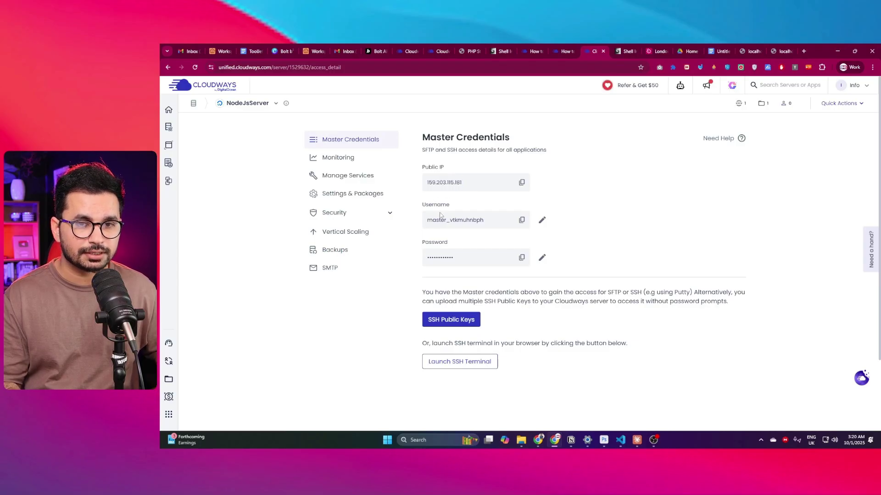
click(522, 221)
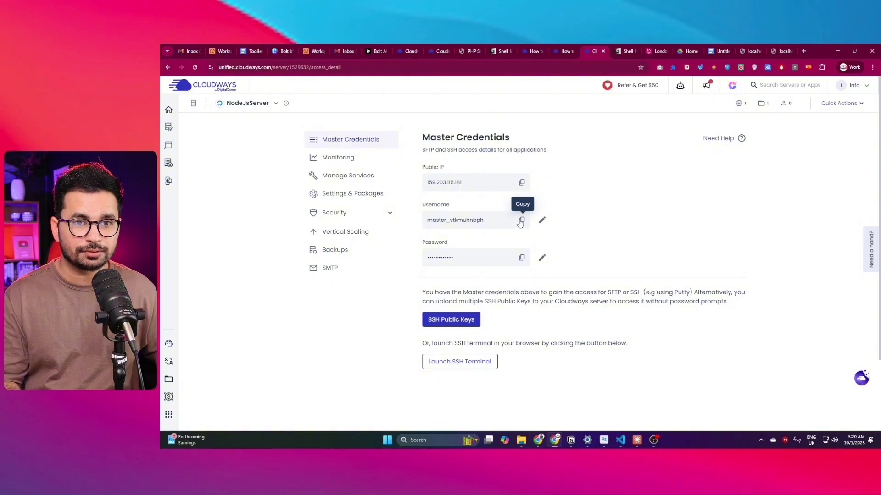
click(621, 51)
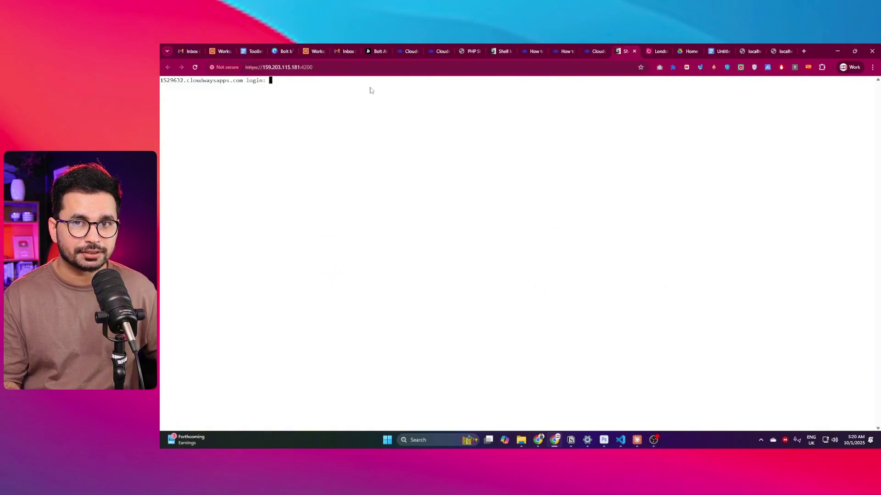
key(ctrl+v)
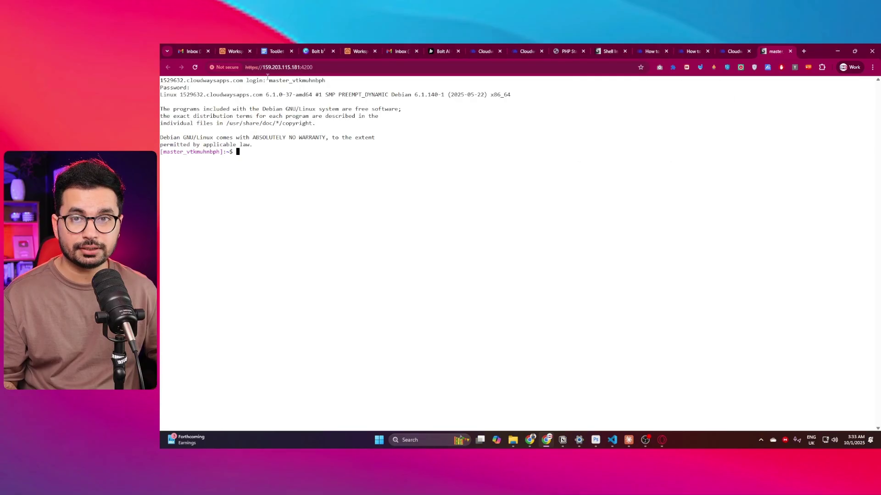
drag(267, 80, 313, 80)
click(205, 87)
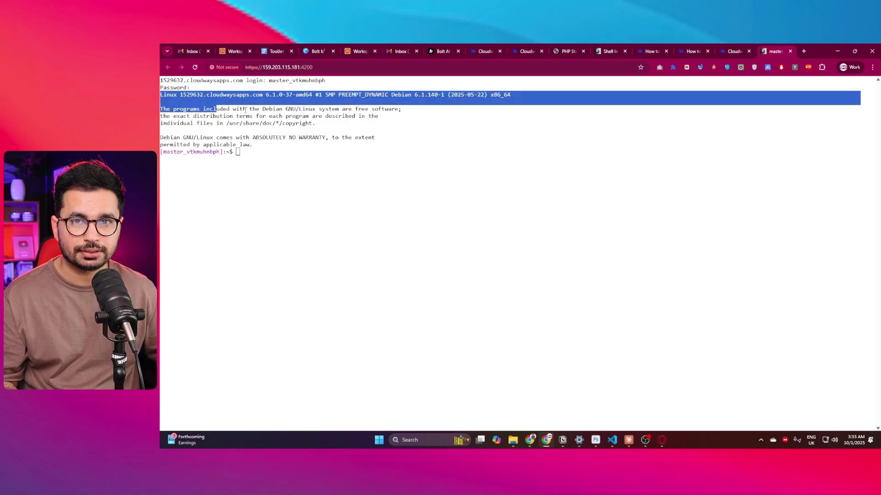
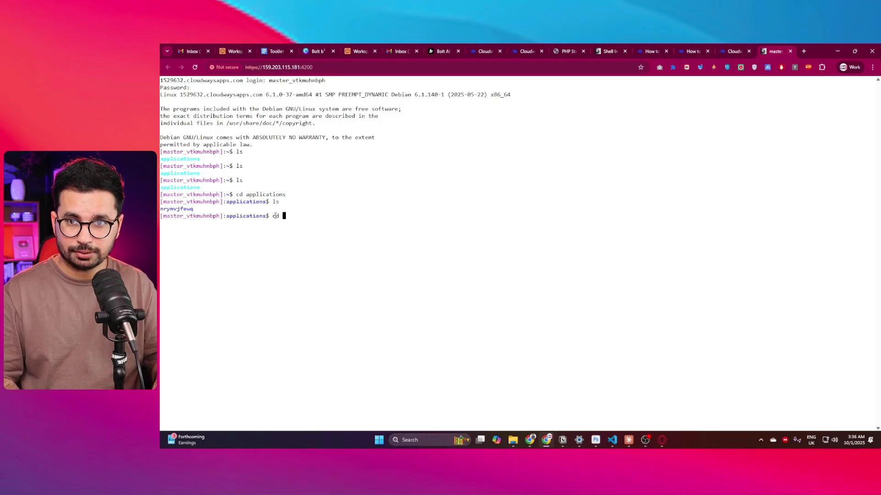
Change into the nrymvjfewq folder inside the applications directory with the cd command.
text(nrymvjfewq)
key(Return)
text(cd nrymvfewq)
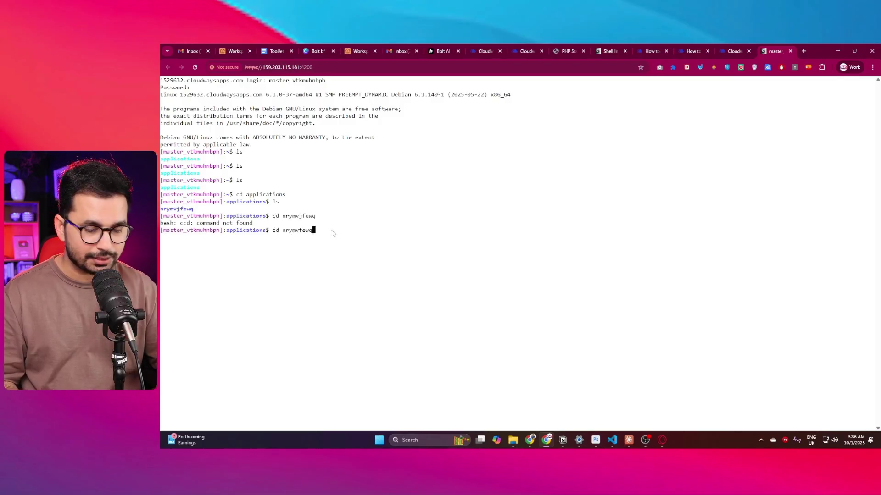
key(Return)
text(cd nrymvjfewq)
key(Return)
drag(272, 244, 314, 245)
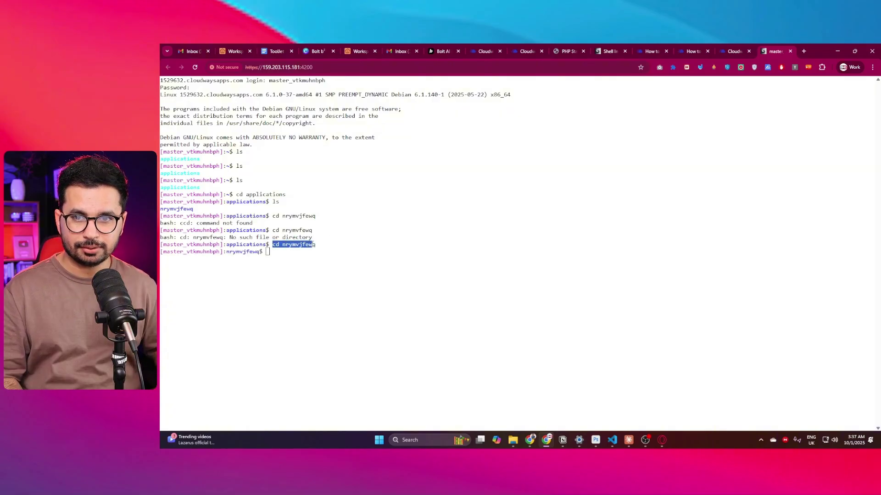
click(231, 251)
drag(228, 252, 258, 251)
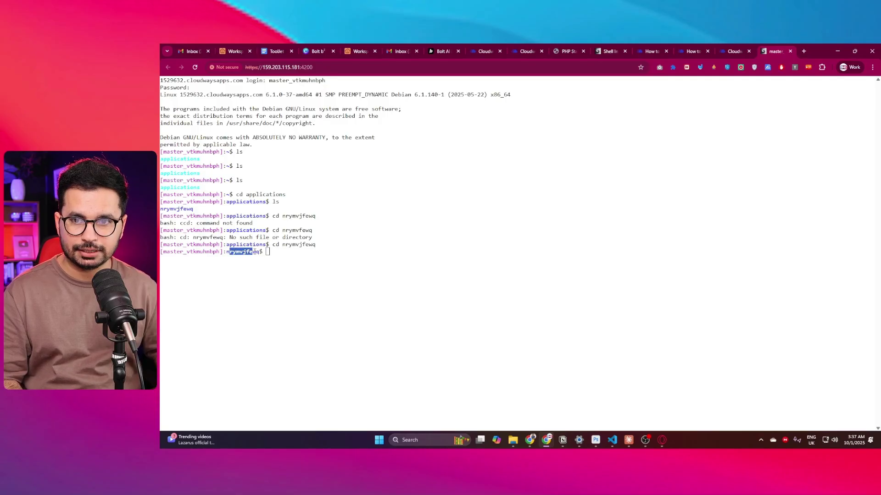
List the contents of the nrymvjfewq application folder with ls and check its subfolders.
click(281, 255)
text(ls)
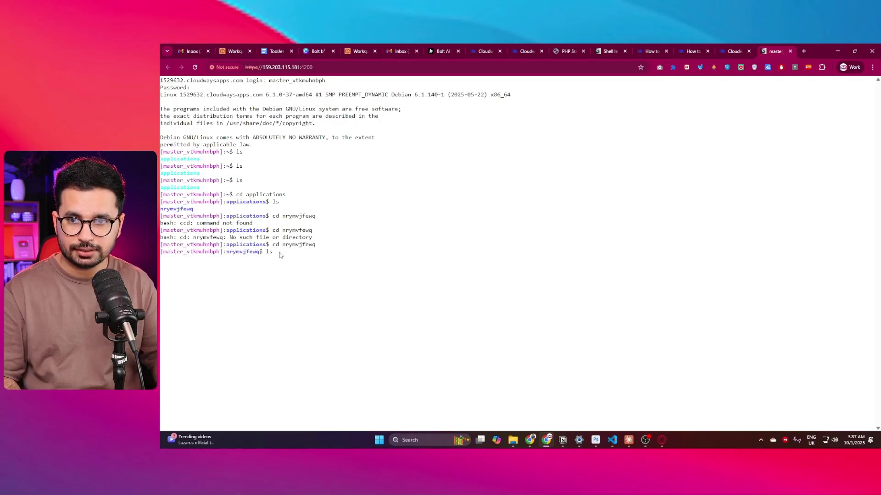
key(Return)
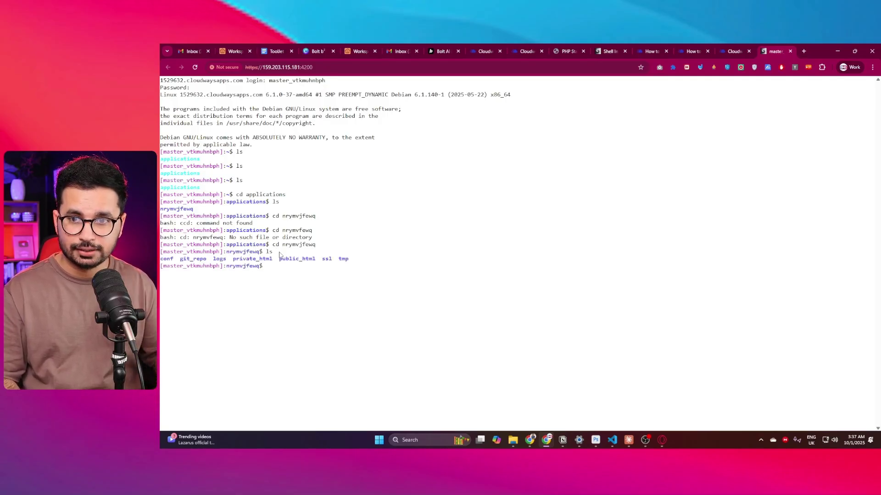
drag(161, 260, 350, 262)
click(281, 272)
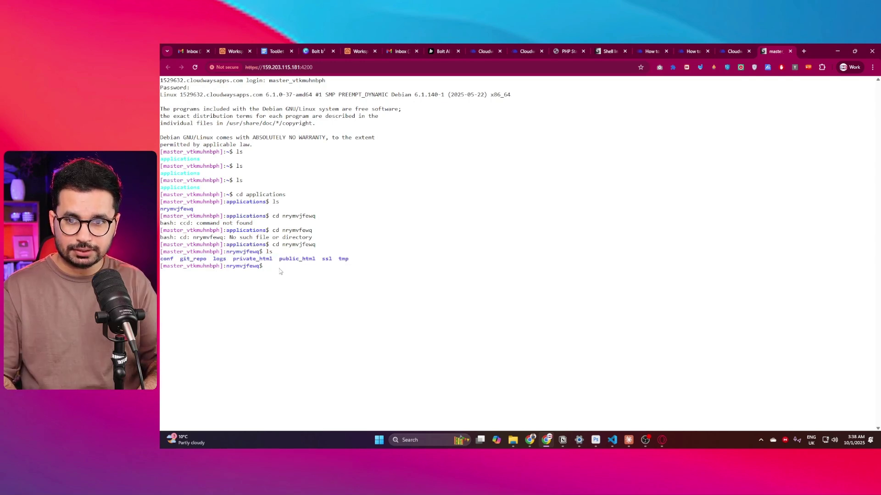
Change into the public_html folder with cd and list its files with ls.
text(cd )
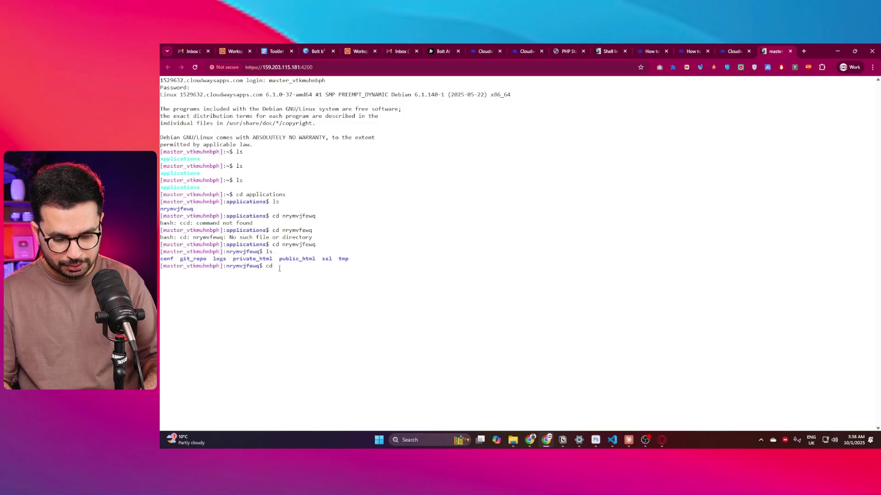
text(public)
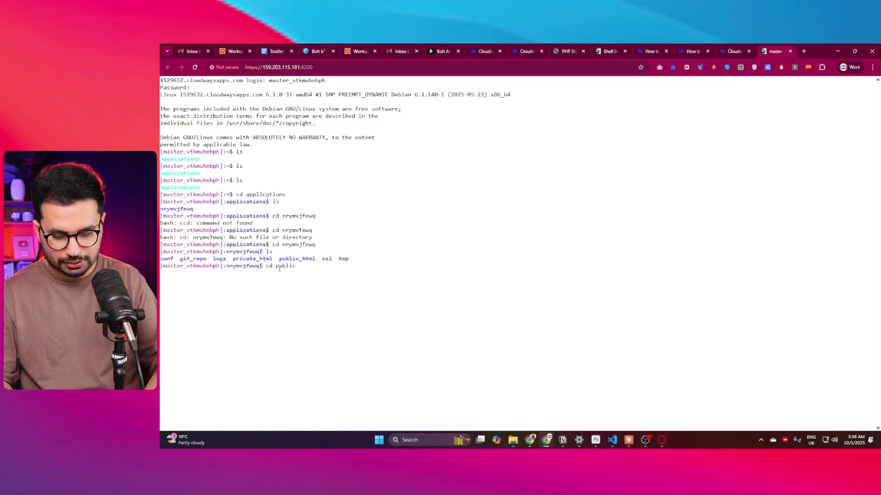
text(_html)
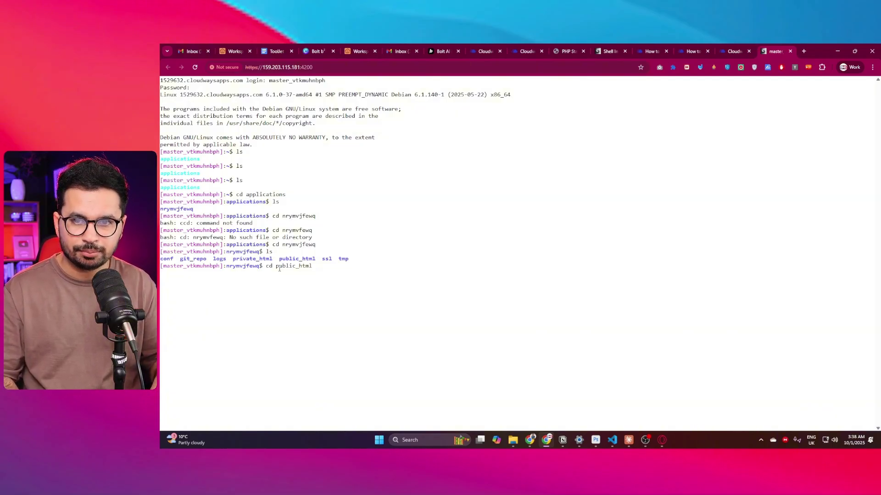
key(Return)
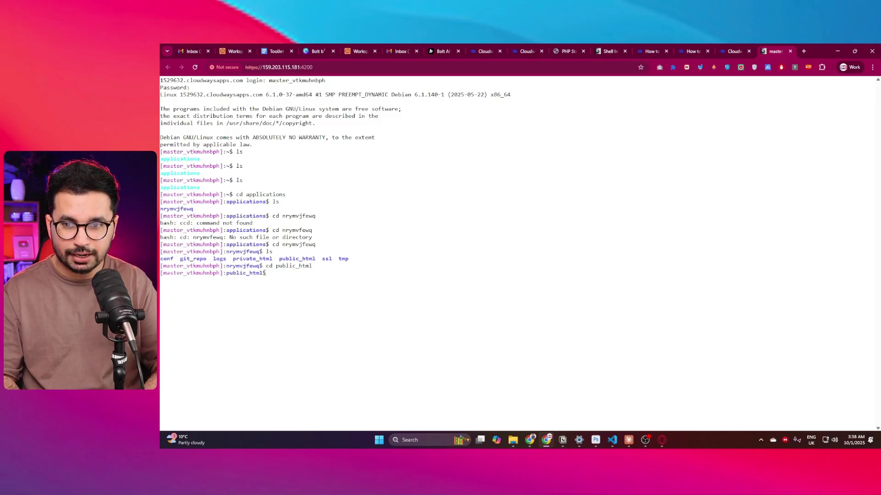
text(ls)
key(Return)
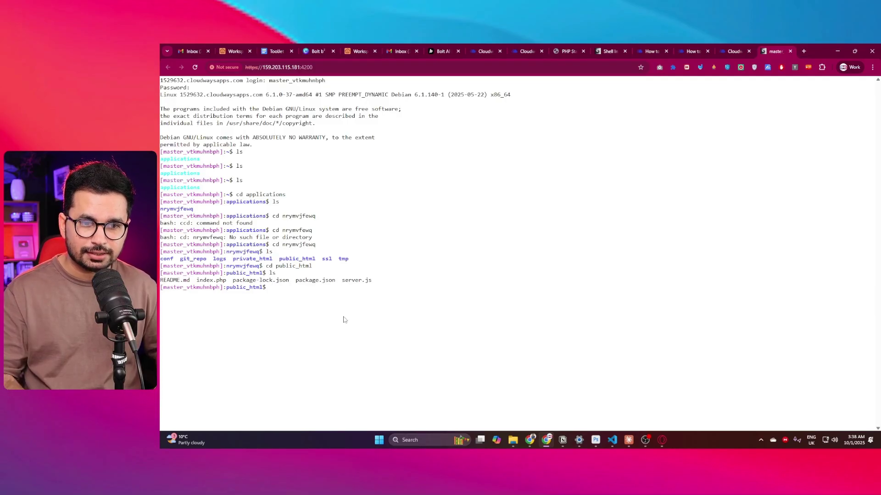
Check the local nodejs project in VS Code and compare it with the files listed for public_html in the SSH terminal.
click(612, 440)
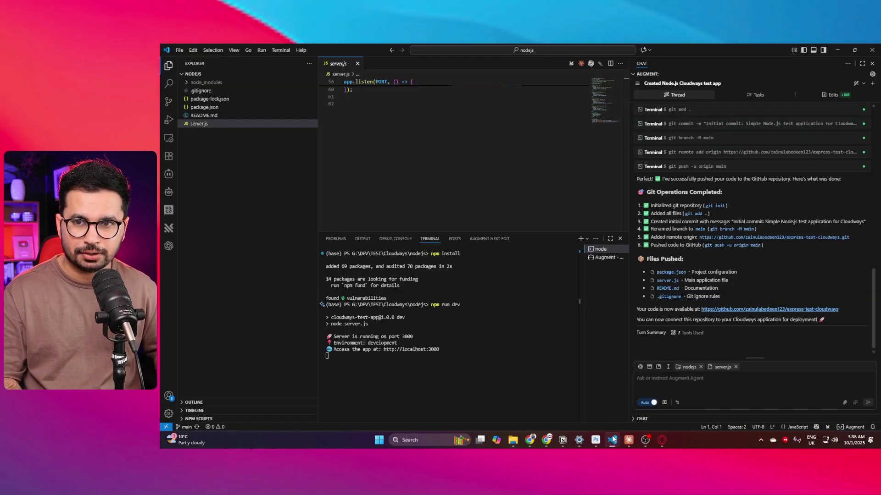
click(612, 440)
click(612, 440)
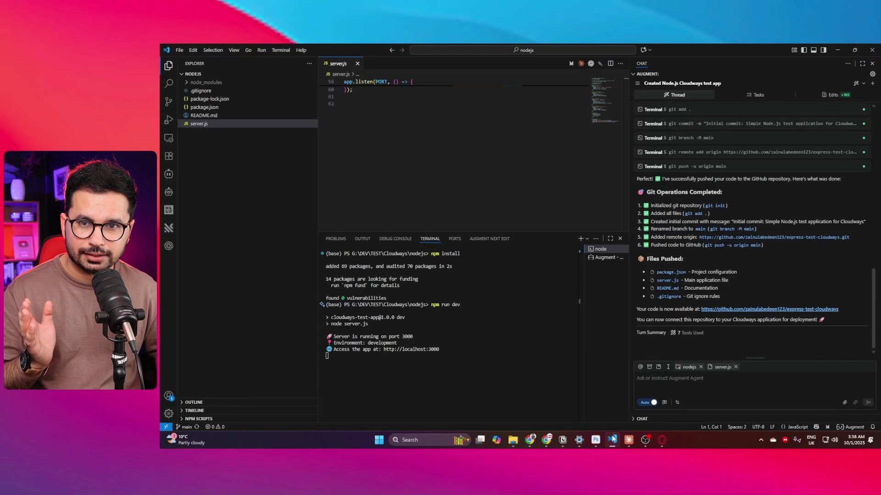
click(612, 440)
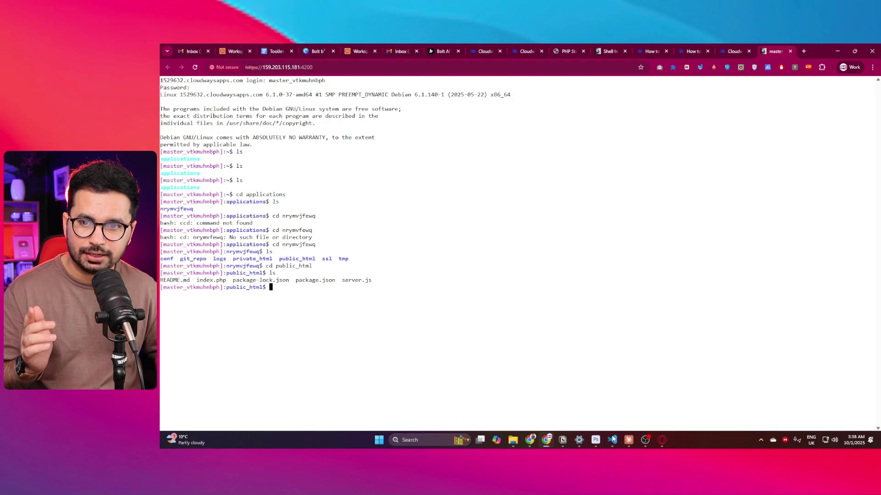
drag(222, 273, 343, 281)
double_click(211, 280)
click(234, 281)
click(347, 279)
drag(408, 280, 161, 280)
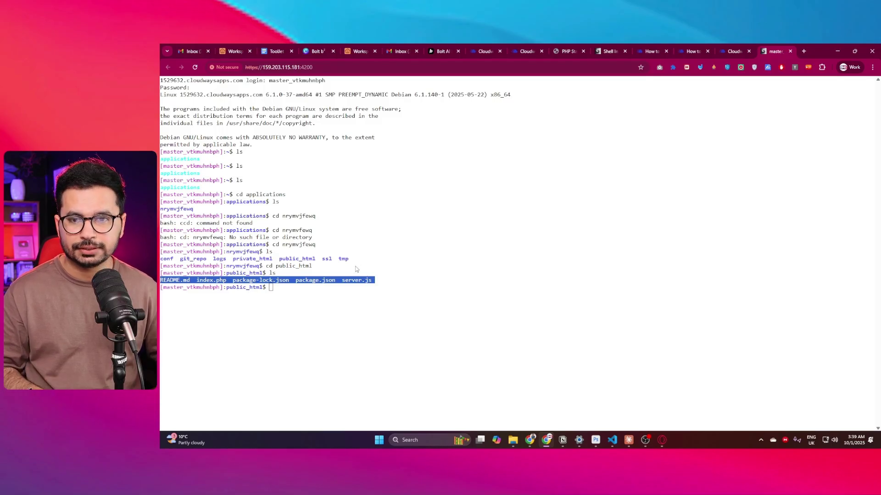
Enter the npm install command for the public_html folder in the SSH terminal.
click(291, 292)
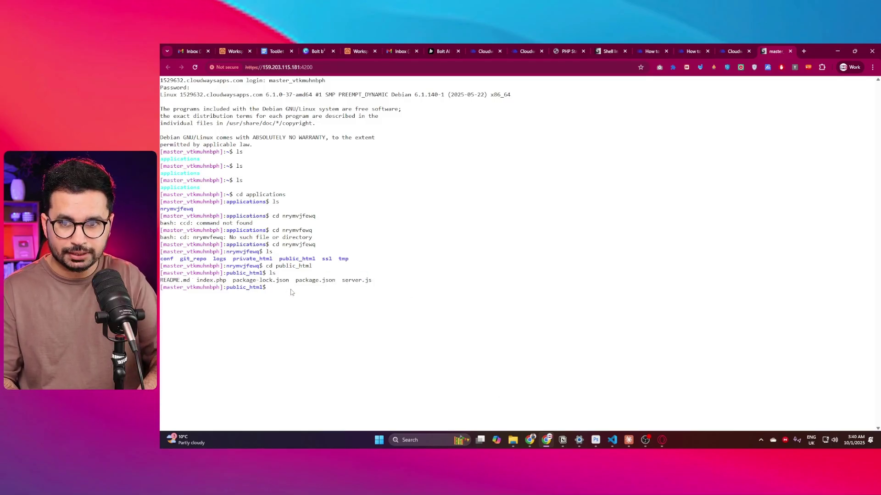
text(npo)
key(BackSpace)
text(m instal)
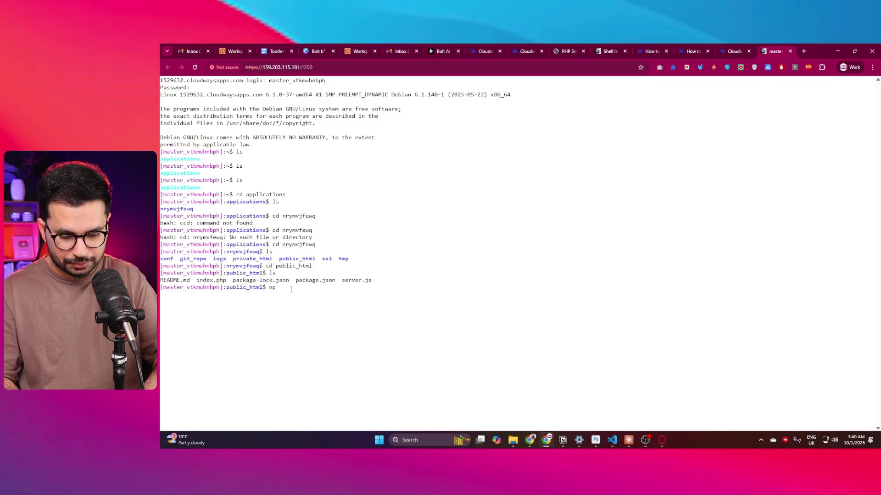
text(l)
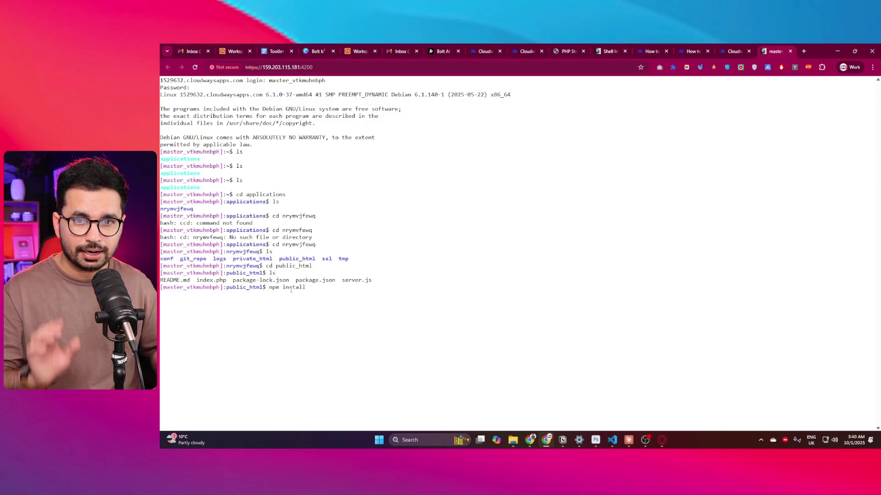
Check package.json and the contents of the node_modules folder in the local nodejs project in VS Code.
click(612, 440)
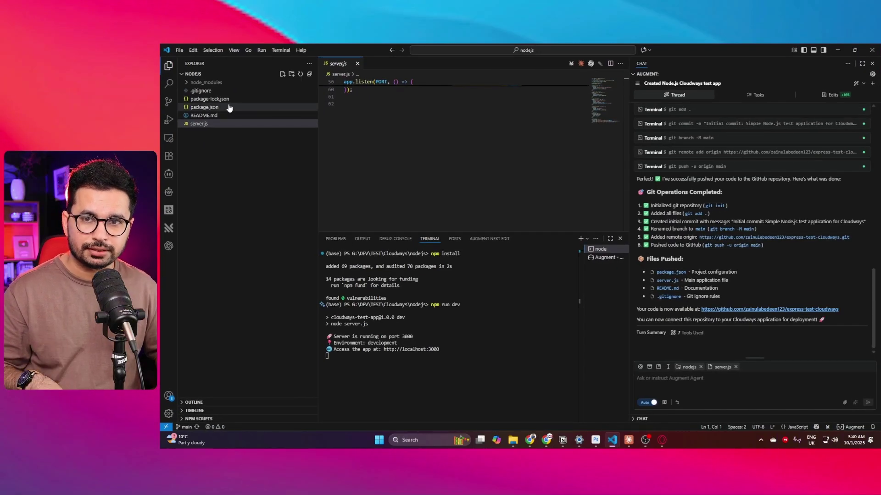
click(210, 109)
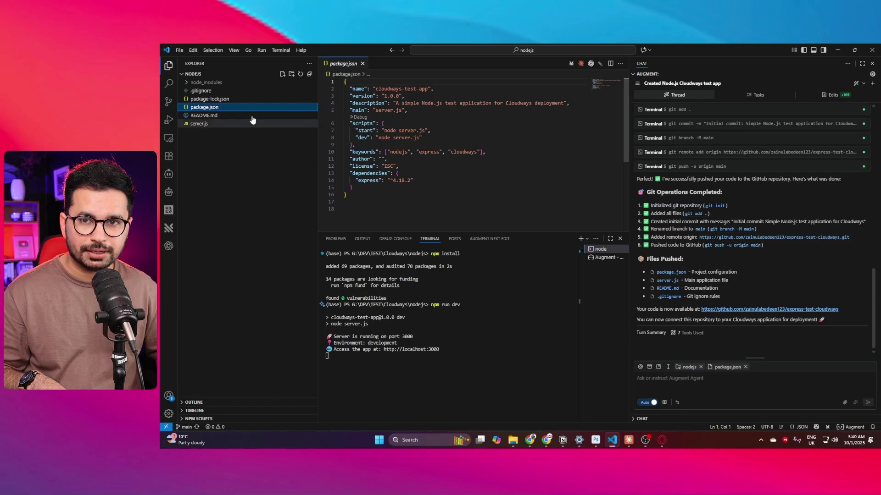
click(199, 83)
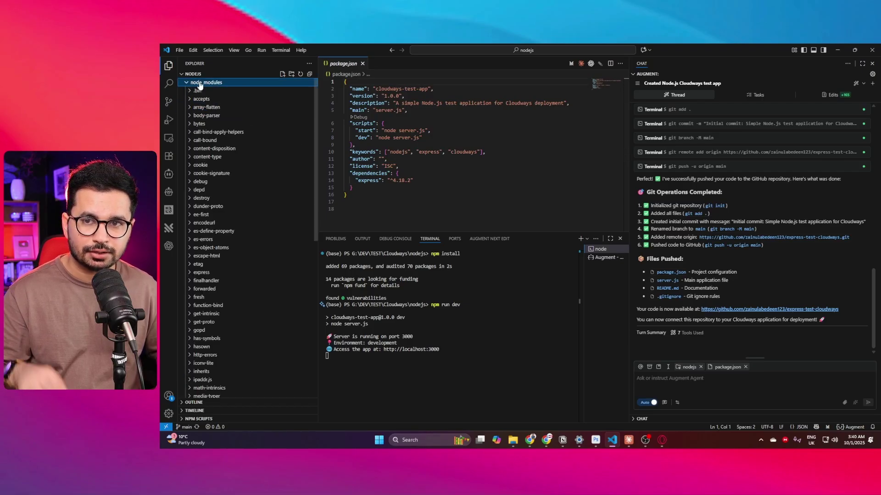
click(206, 85)
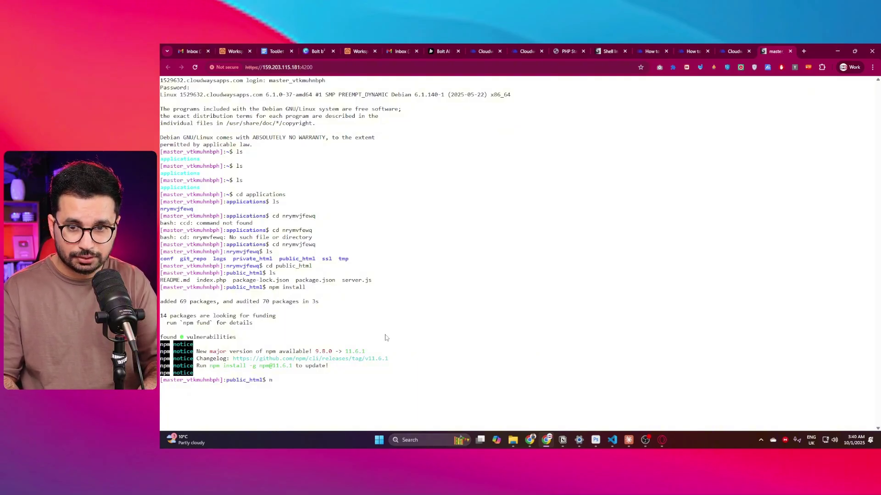
Try to run index.js with node in public_html, and start the app with node server.js instead.
text(de index.js)
key(Return)
text(node server.js)
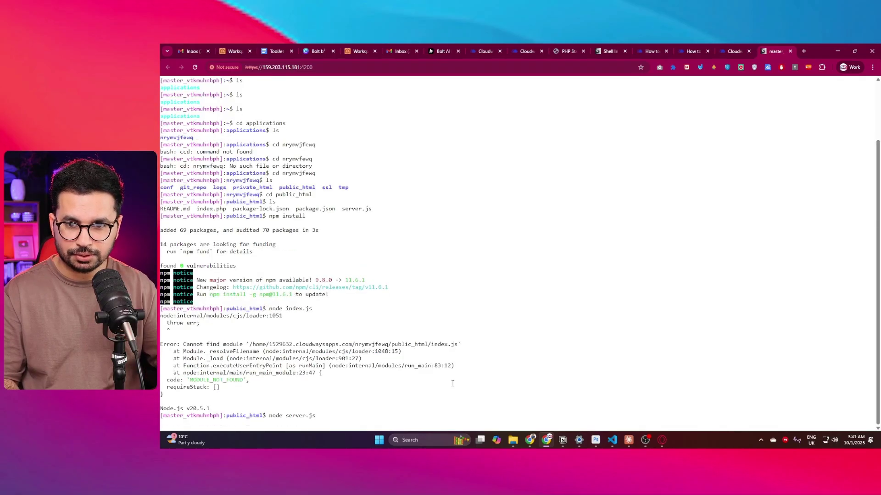
key(Return)
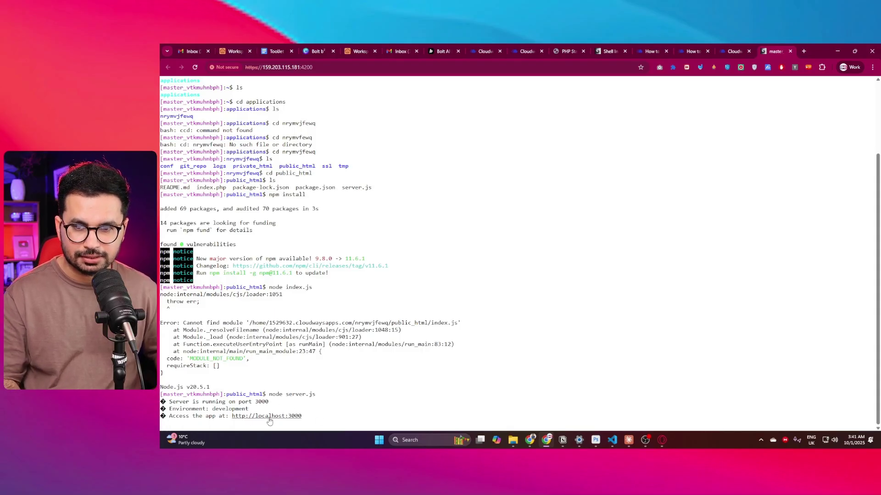
drag(256, 402, 268, 402)
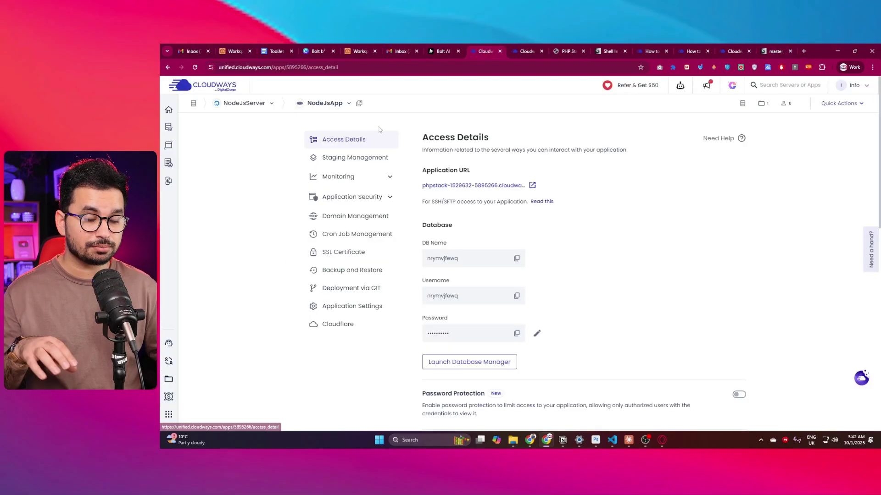
Open the NodeJsApp application URL from the Cloudways access details and check the page it serves.
click(533, 187)
drag(378, 133, 689, 238)
click(773, 215)
scroll(773, 206, up, 7)
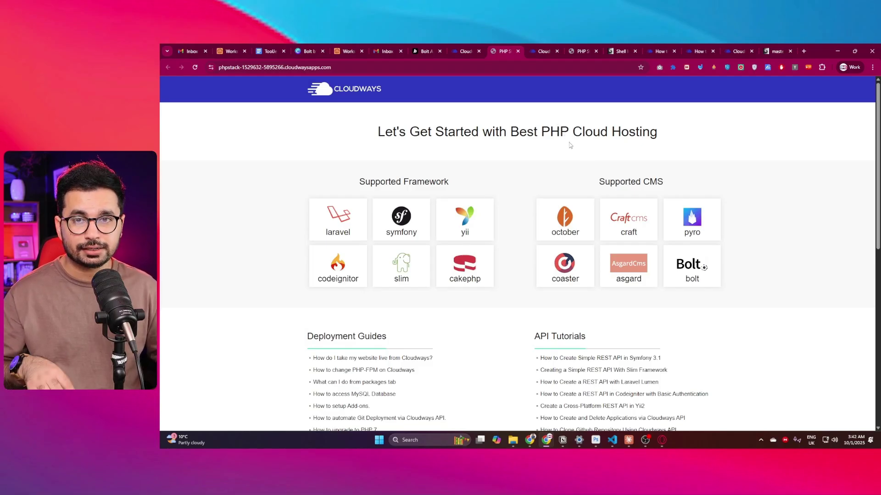
click(344, 68)
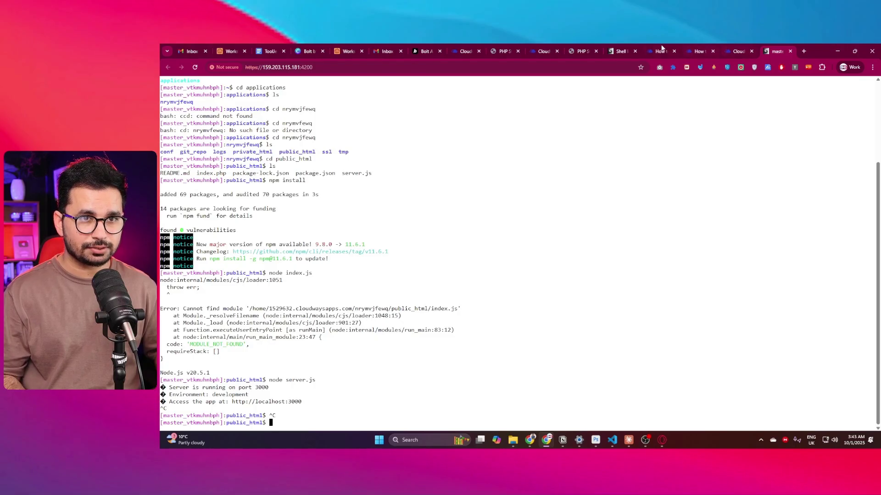
Read the .htaccess configuration section for port 3000 in the Cloudways guide on hosting a Node.js application.
click(702, 50)
scroll(642, 224, up, 2)
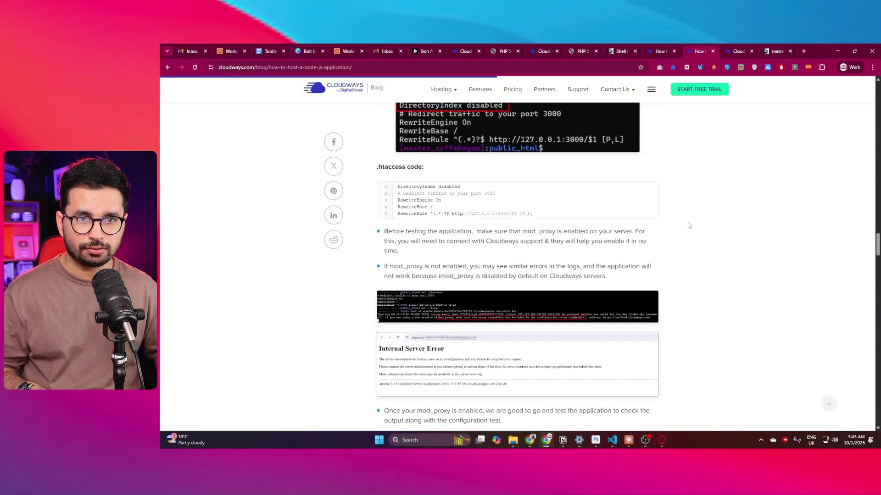
scroll(670, 219, up, 2)
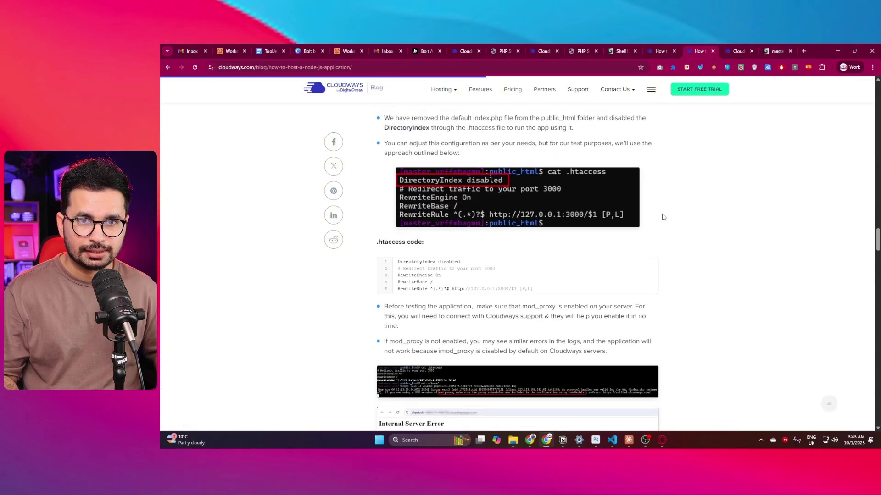
scroll(520, 194, up, 3)
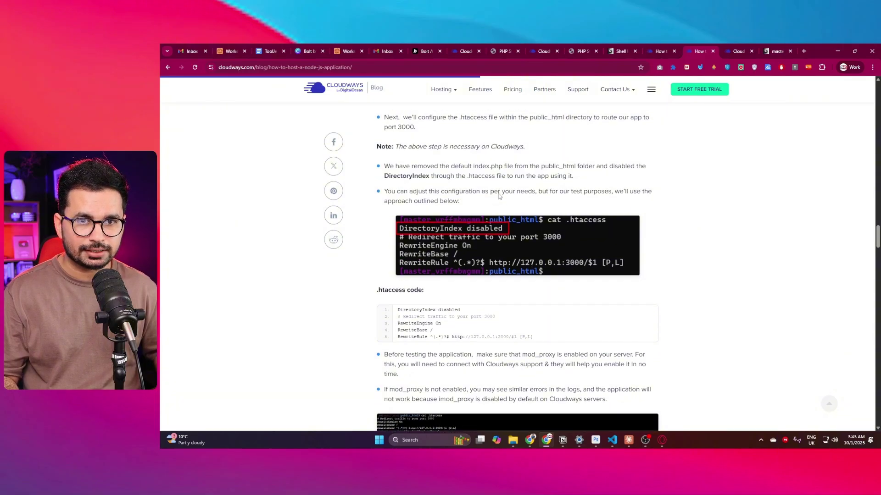
scroll(481, 267, down, 4)
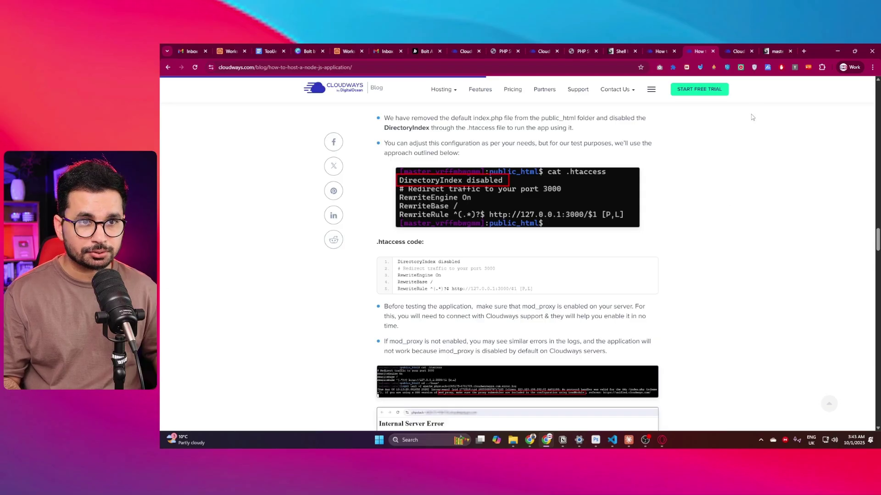
Create an empty .htaccess file in the public_html folder with touch from the SSH terminal.
click(778, 50)
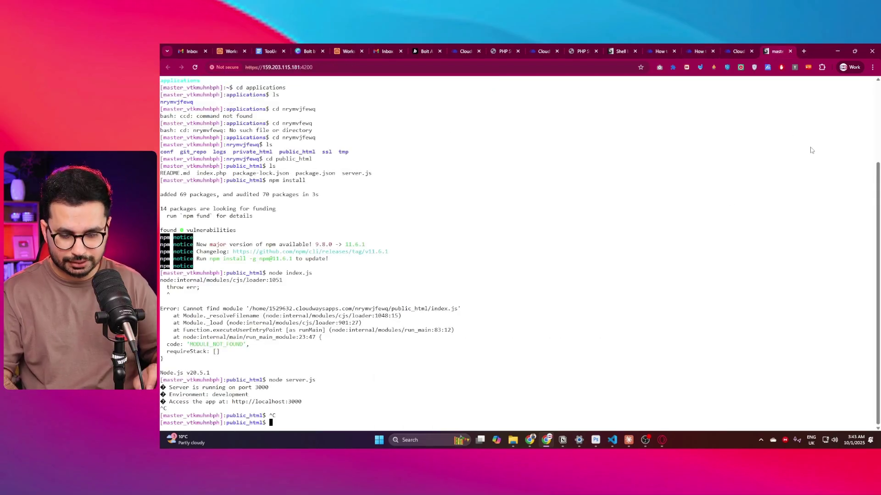
text(touch )
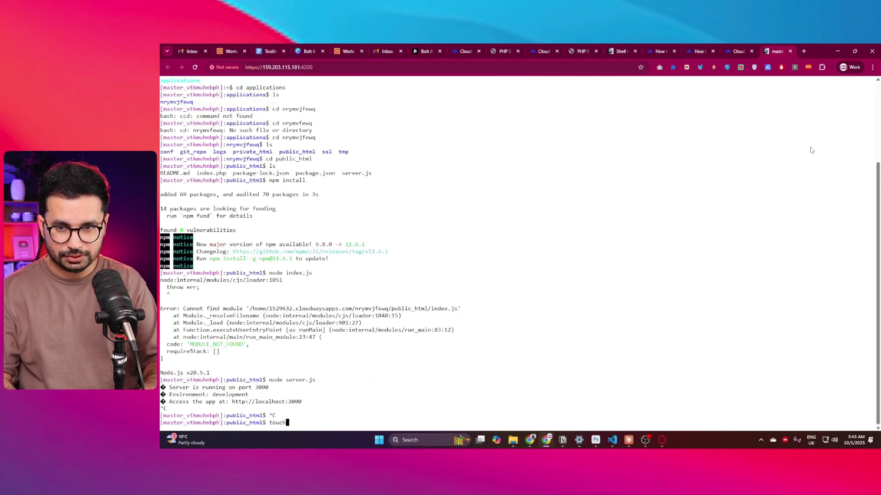
text(.ht)
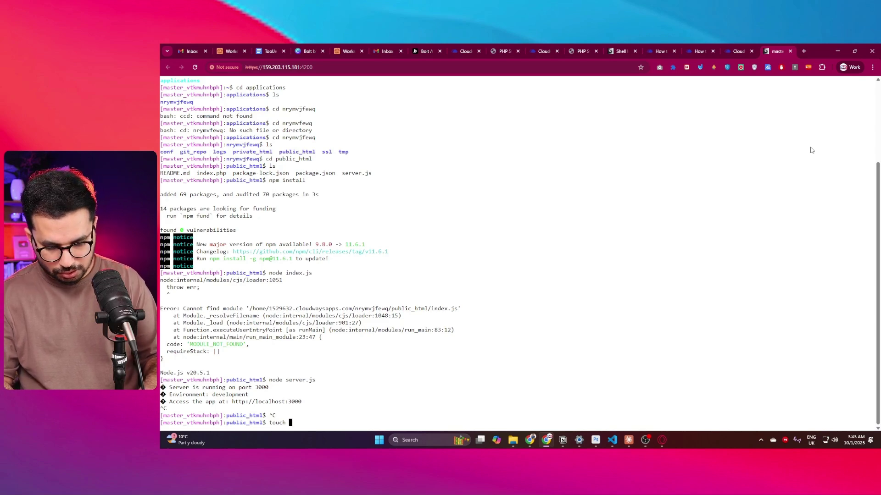
text(access)
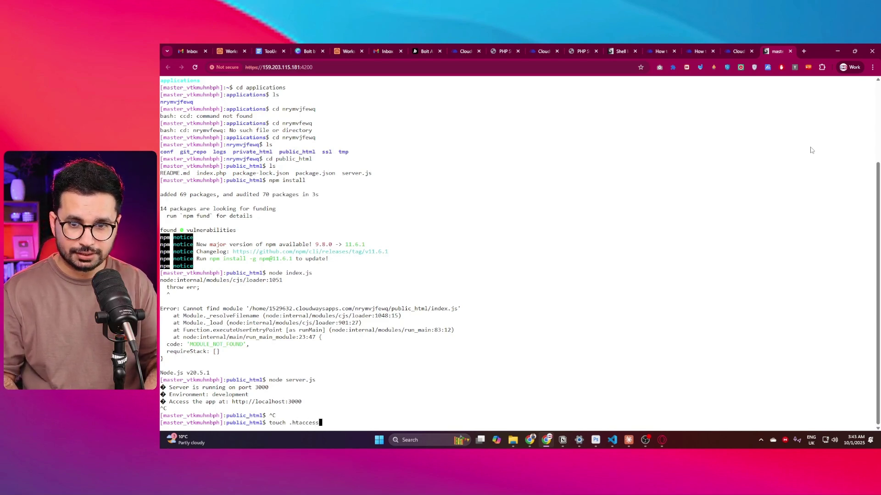
key(Return)
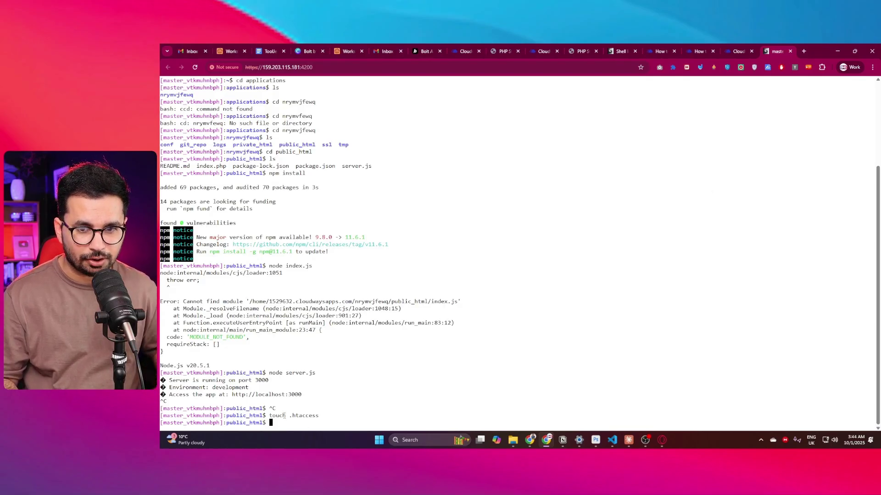
List all public_html files, including hidden ones, with ls -a and check for .htaccess.
text(ls -a)
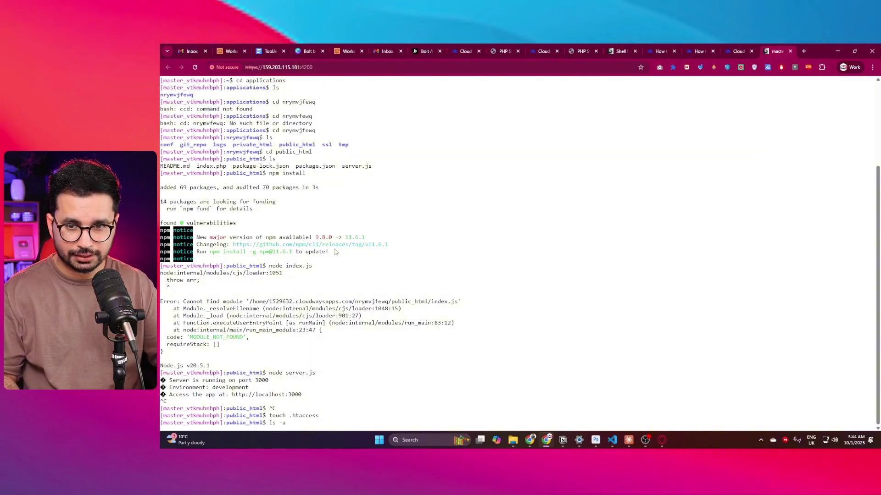
key(Return)
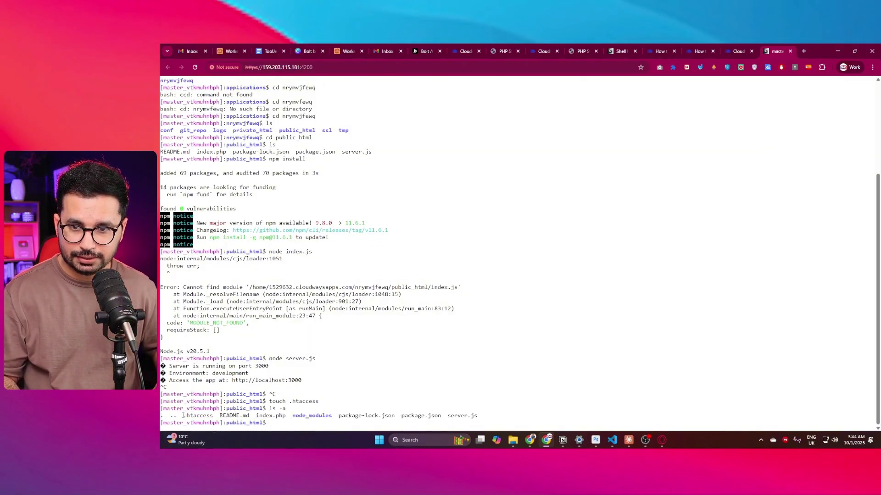
drag(183, 415, 213, 414)
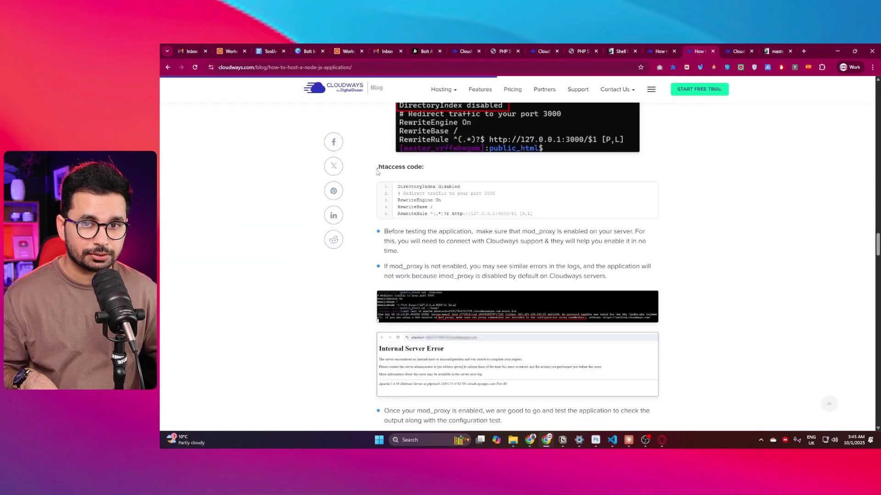
Locate the .htaccess code in the Cloudways guide and open the server's .htaccess file in vim in insert mode.
drag(377, 171, 425, 169)
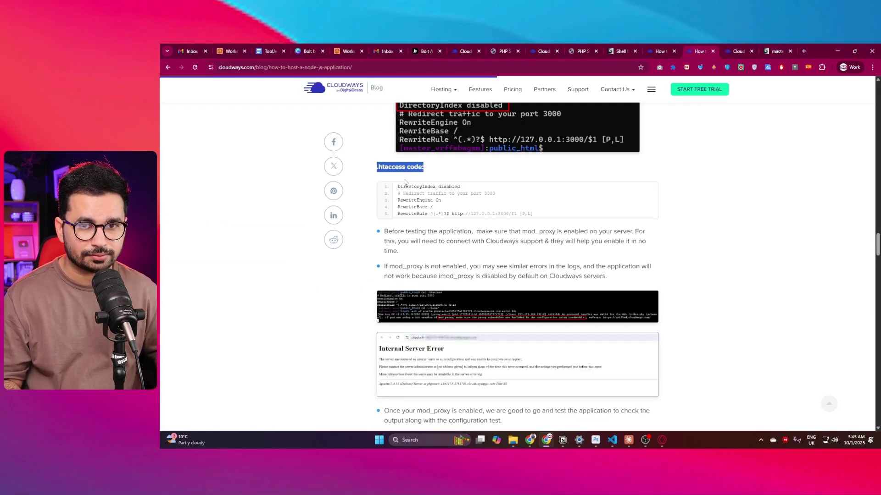
click(773, 47)
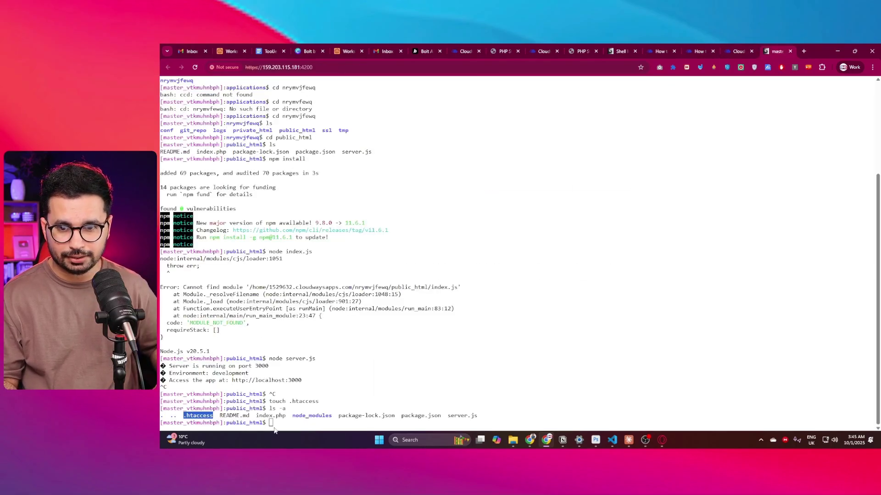
click(274, 430)
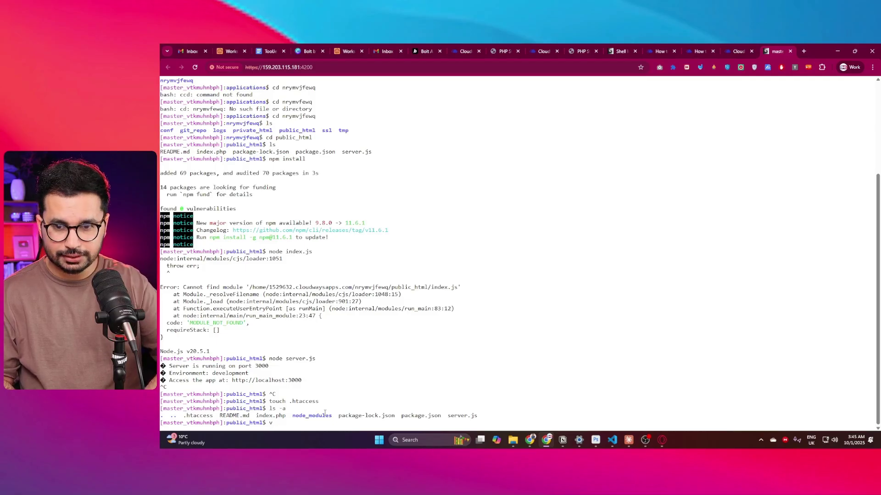
text(vim .)
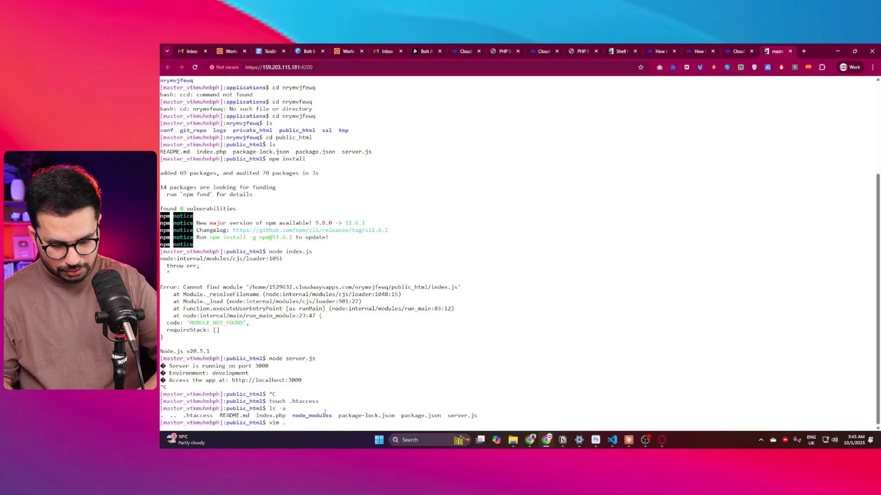
text(htaccess)
key(Return)
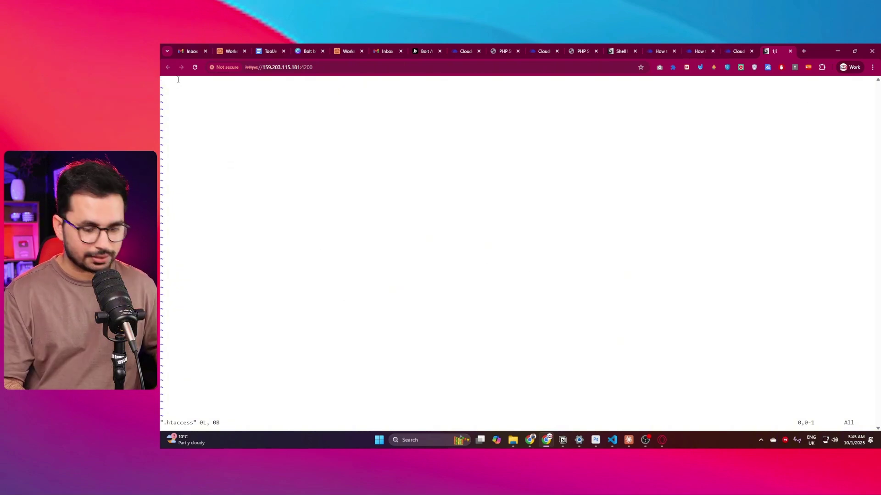
key(i)
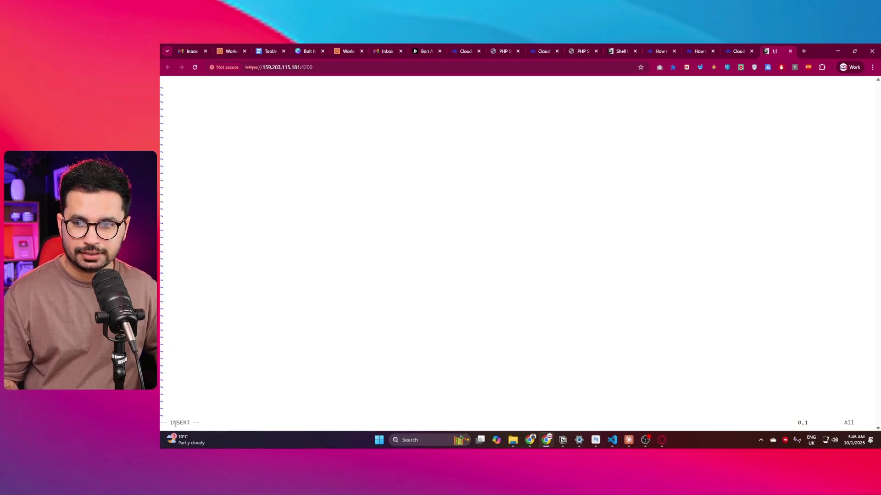
Copy the line "DirectoryIndex disabled" from the guide's .htaccess code into the .htaccess file open in vim.
click(699, 51)
double_click(420, 185)
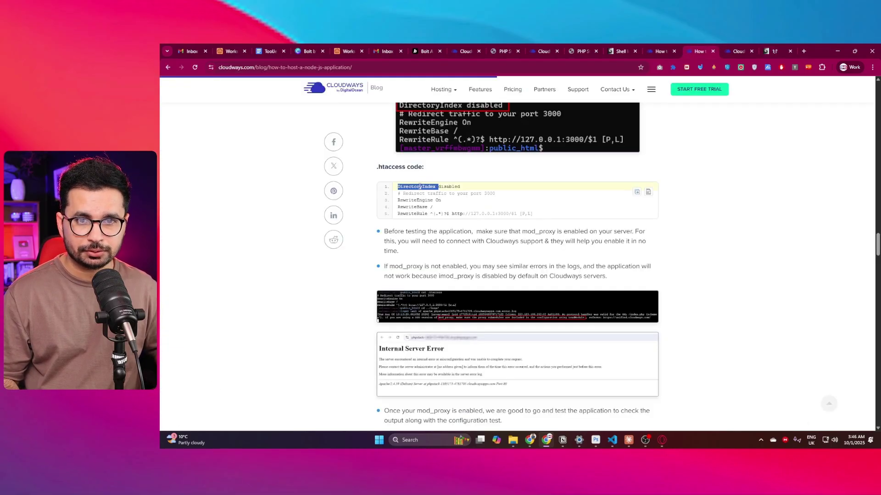
drag(420, 186, 460, 186)
key(ctrl+c)
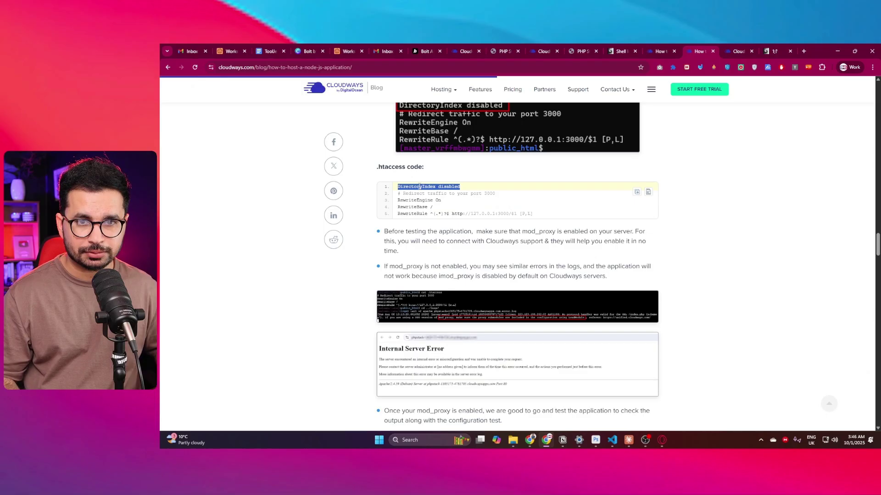
click(762, 47)
key(ctrl+v)
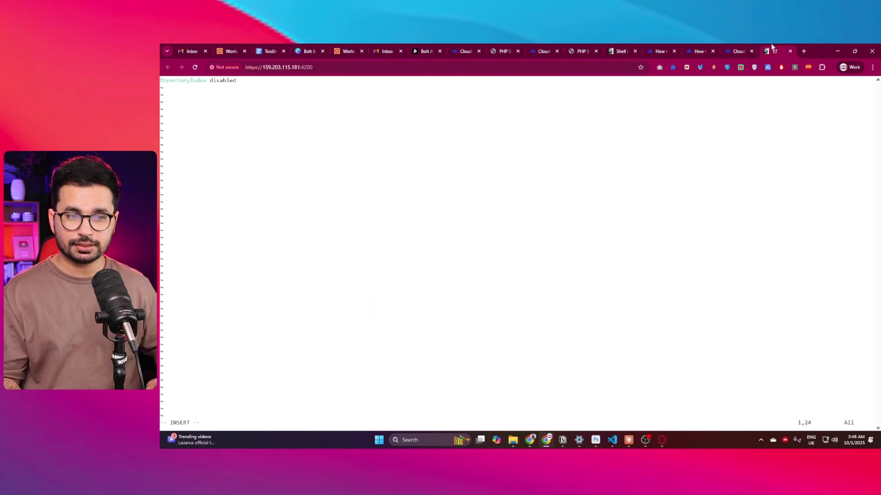
Add the lines "RewriteEngine On" and "RewriteBase /" from the guide below DirectoryIndex disabled in the .htaccess file.
key(Return)
click(698, 51)
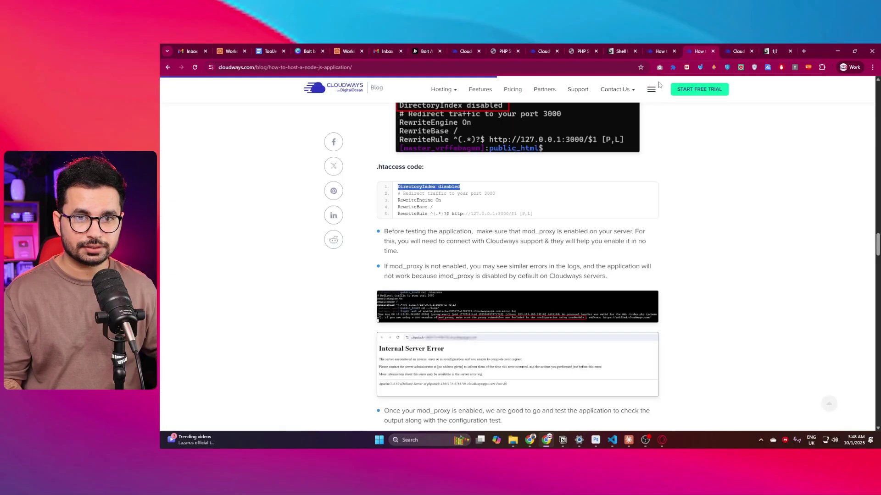
triple_click(416, 200)
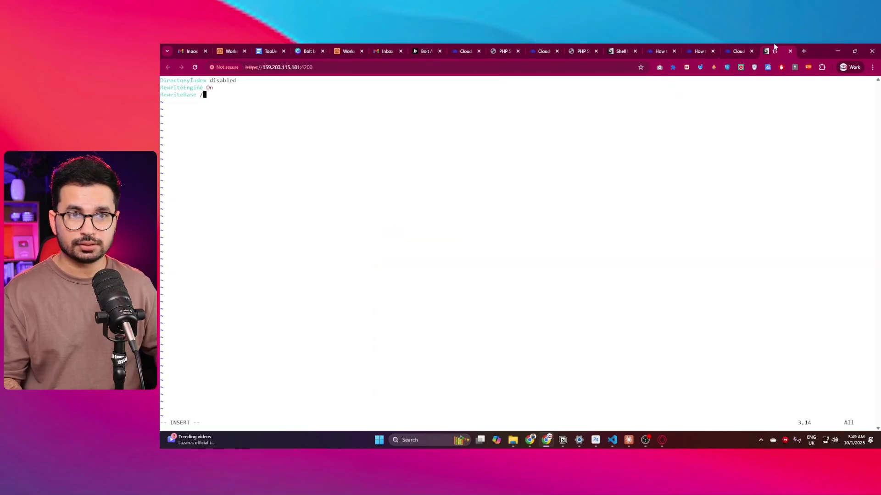
click(698, 47)
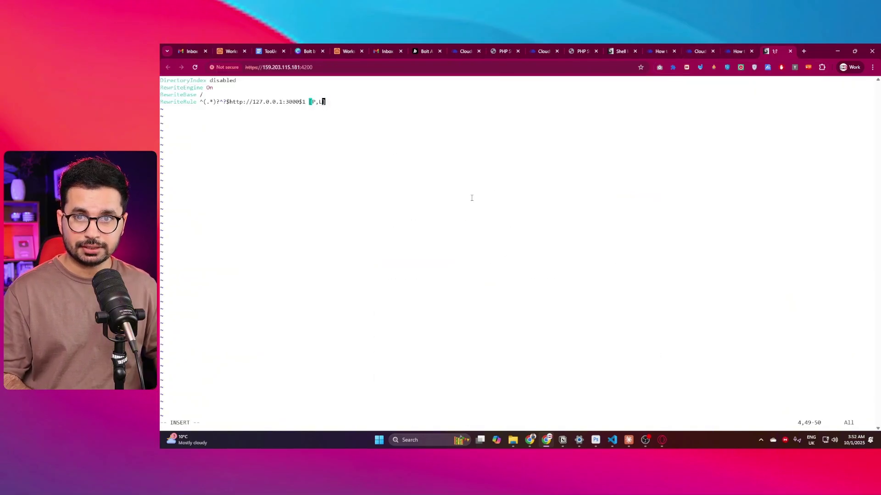
key(Escape)
text(:wq)
key(Return)
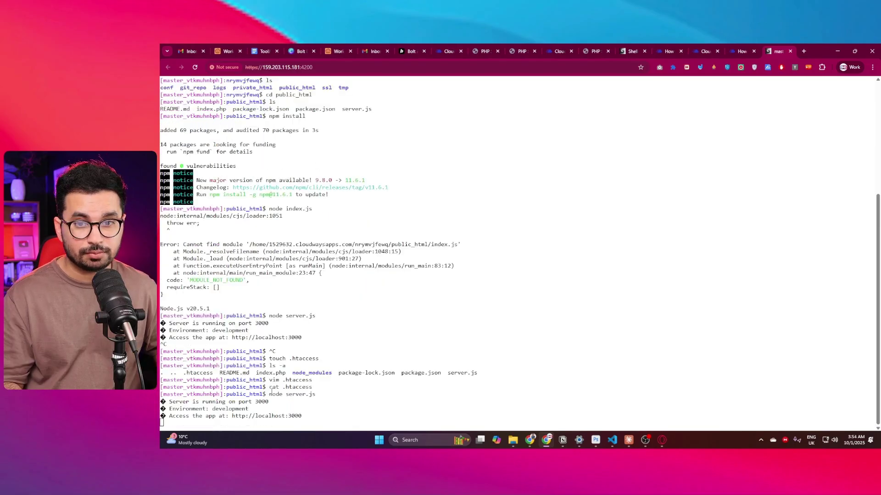
Check the node server.js run in the terminal, and read the guide's mod_proxy requirement and Configuration Test section.
drag(270, 391, 314, 393)
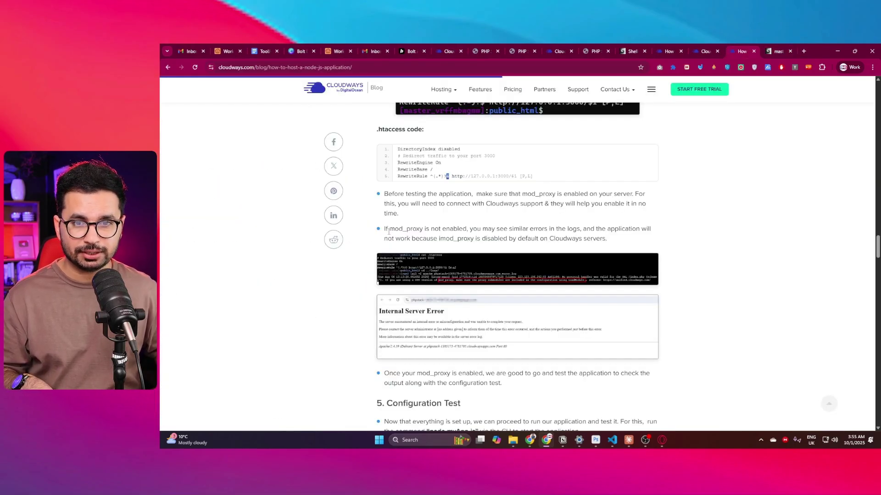
drag(390, 229, 423, 228)
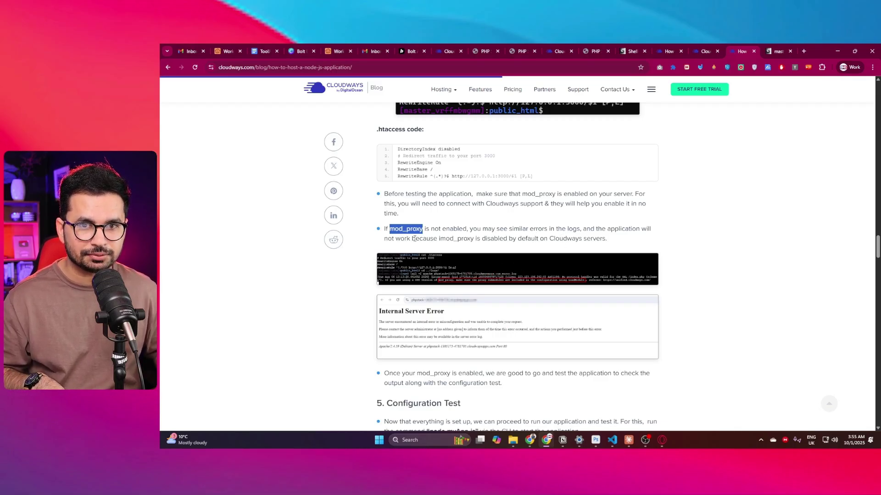
drag(412, 238, 426, 238)
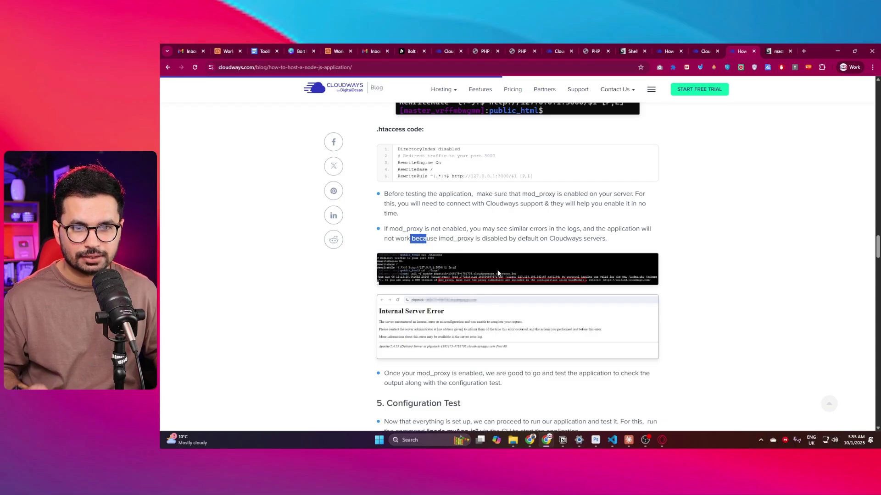
scroll(498, 272, down, 3)
scroll(506, 270, down, 1)
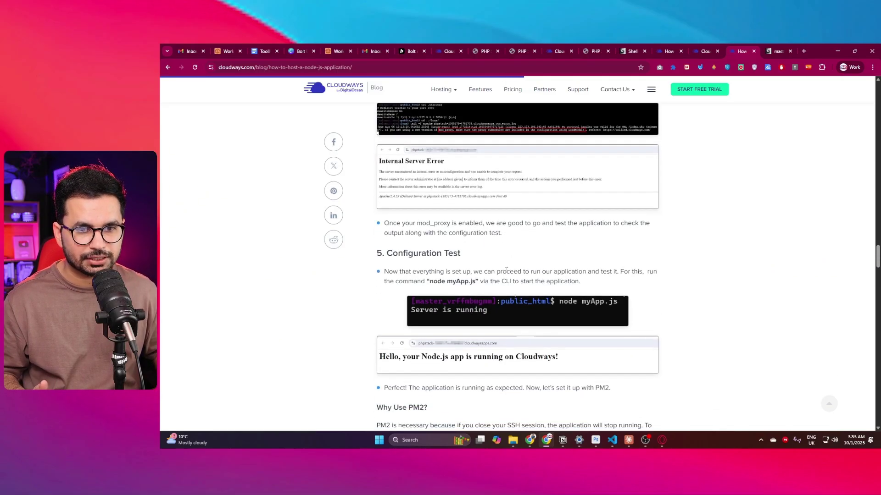